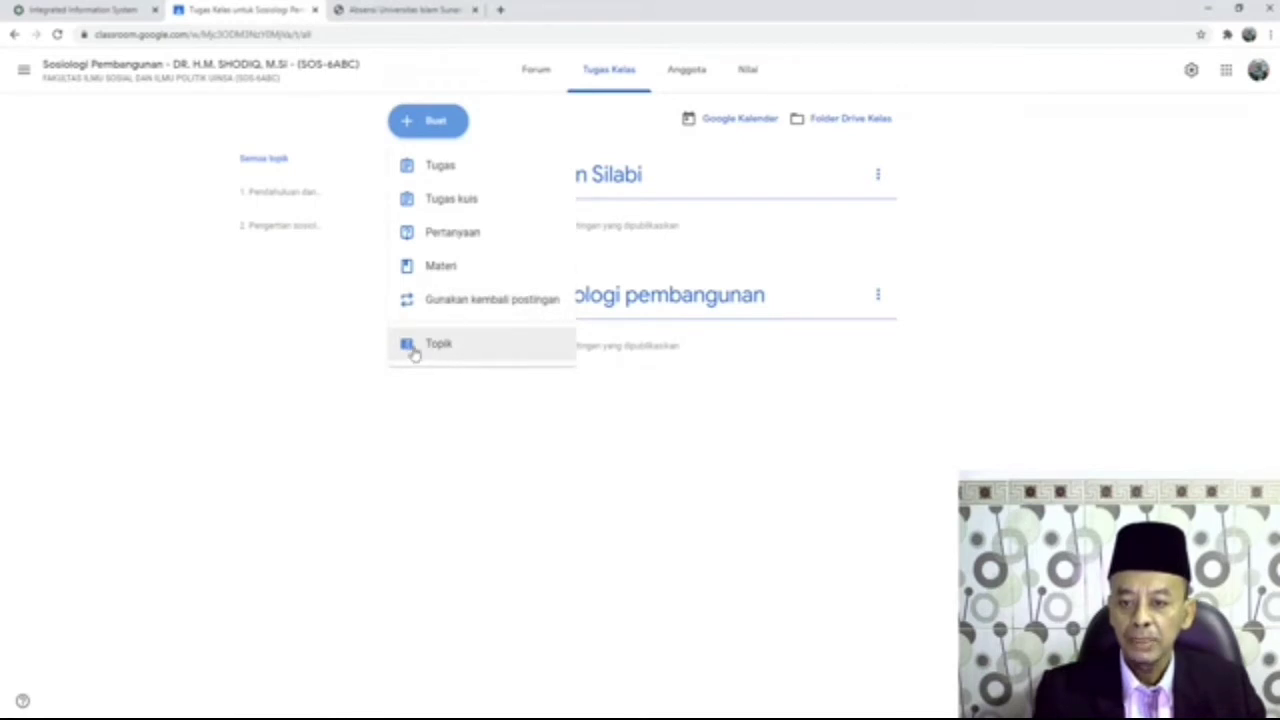
Step: Add a class topic named "2. DINAMIKA PEMBANGUNAN DI INDONESIA"
{"action": "left_click", "coordinate": [447, 354]}
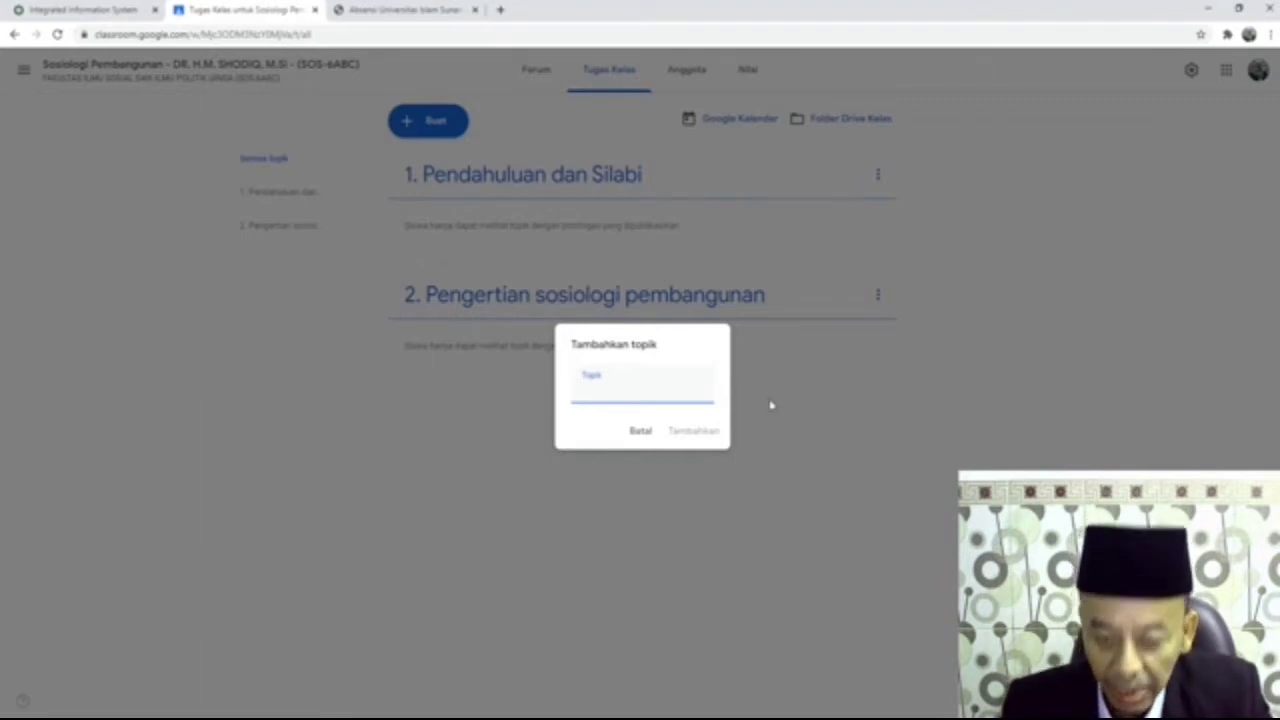
{"action": "type", "text": "D"}
{"action": "key", "text": "BackSpace"}
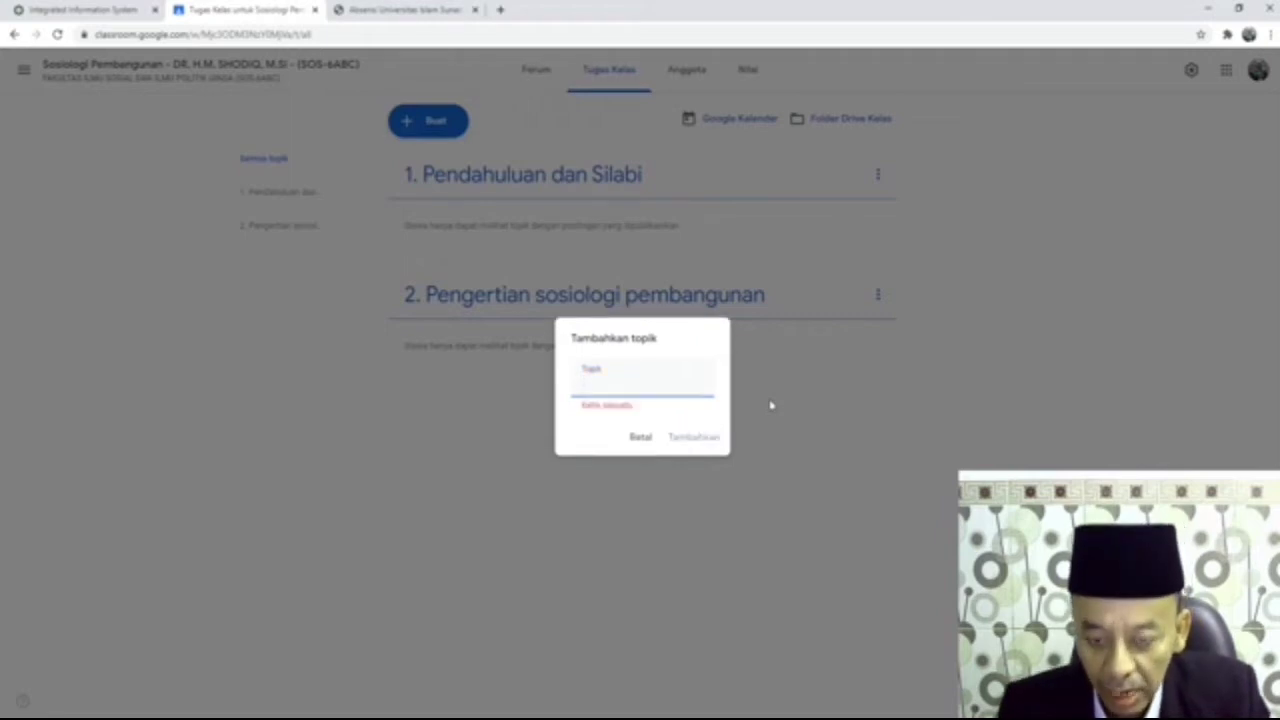
{"action": "type", "text": "2. DINAMI"}
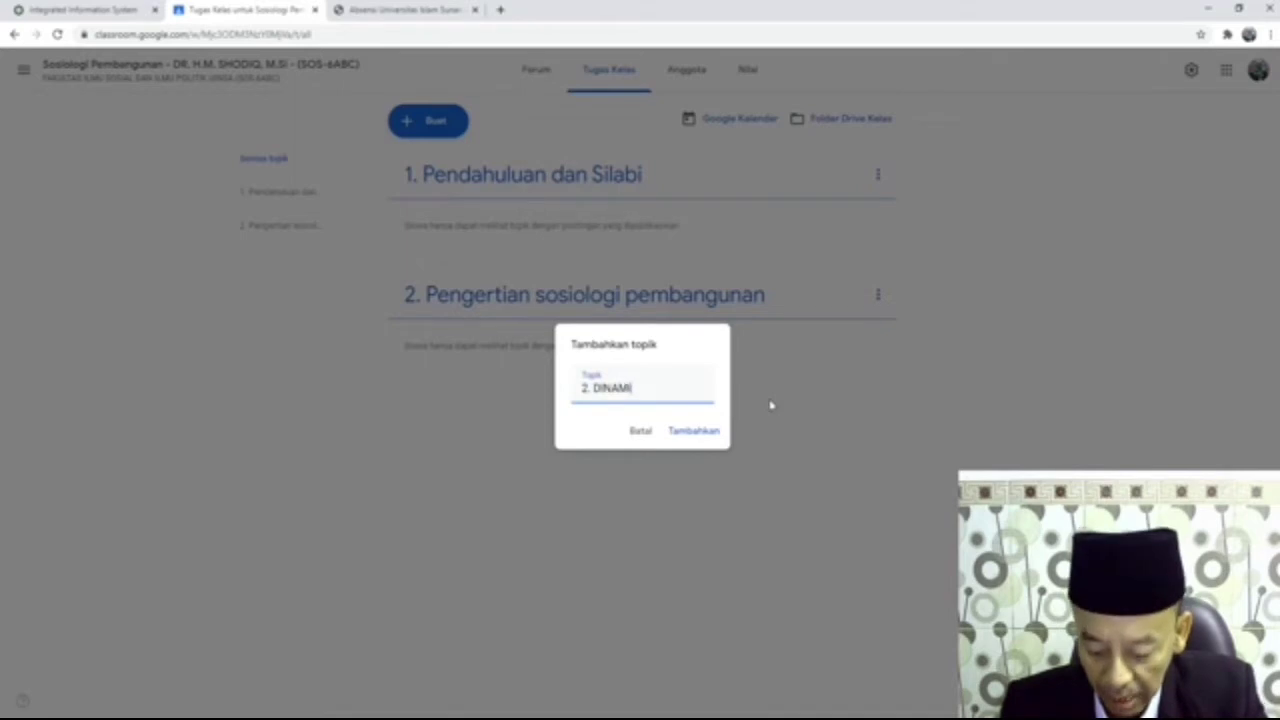
{"action": "type", "text": "KA PEMB"}
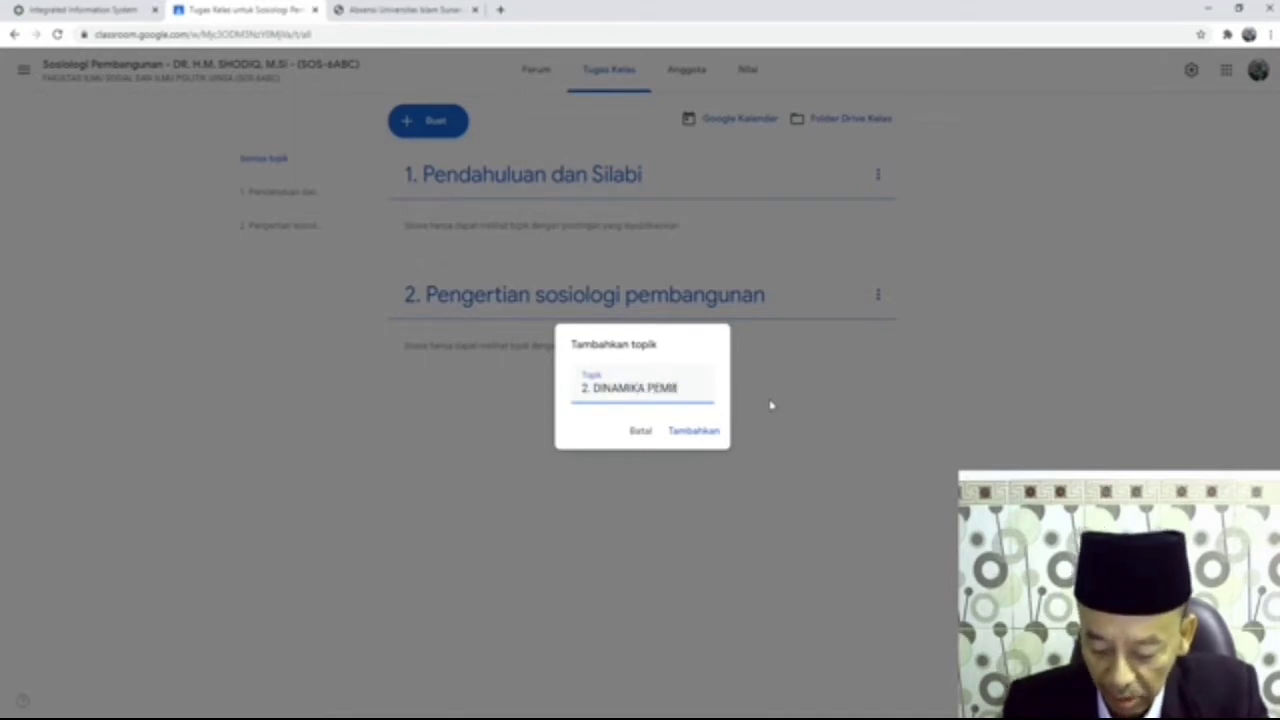
{"action": "type", "text": "ANGUNAN"}
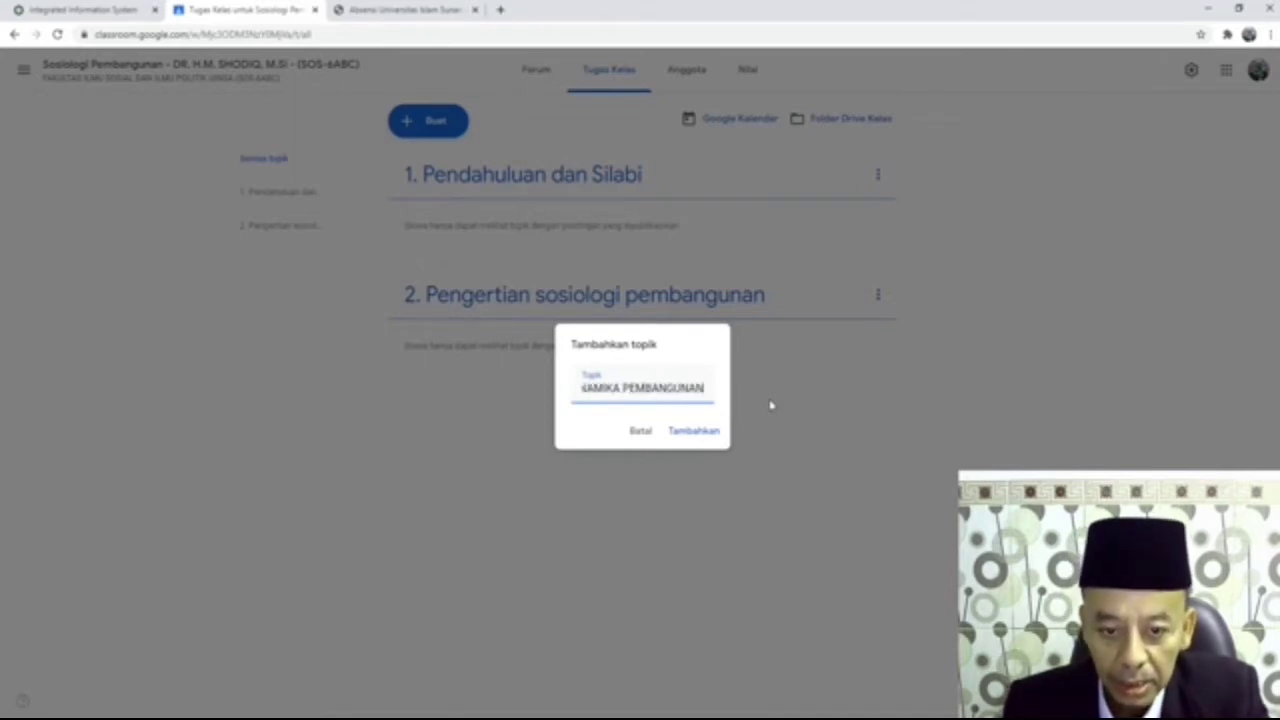
{"action": "type", "text": " D"}
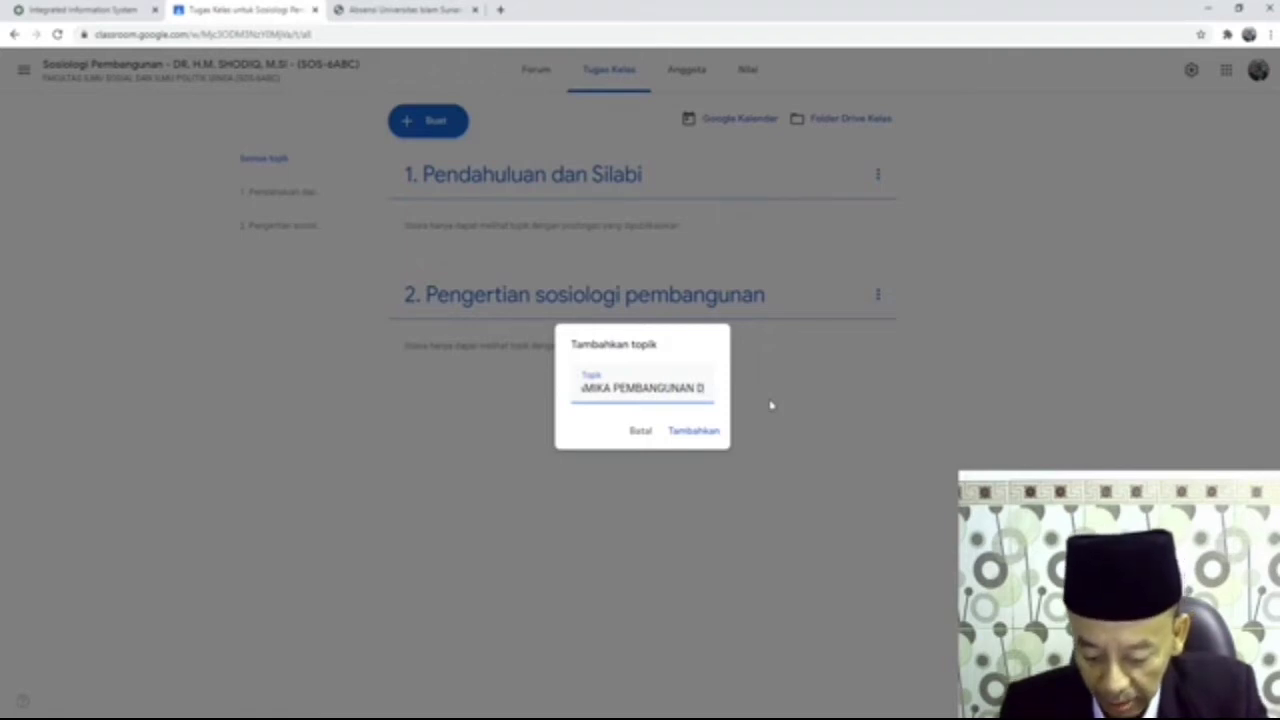
{"action": "type", "text": "I INDO"}
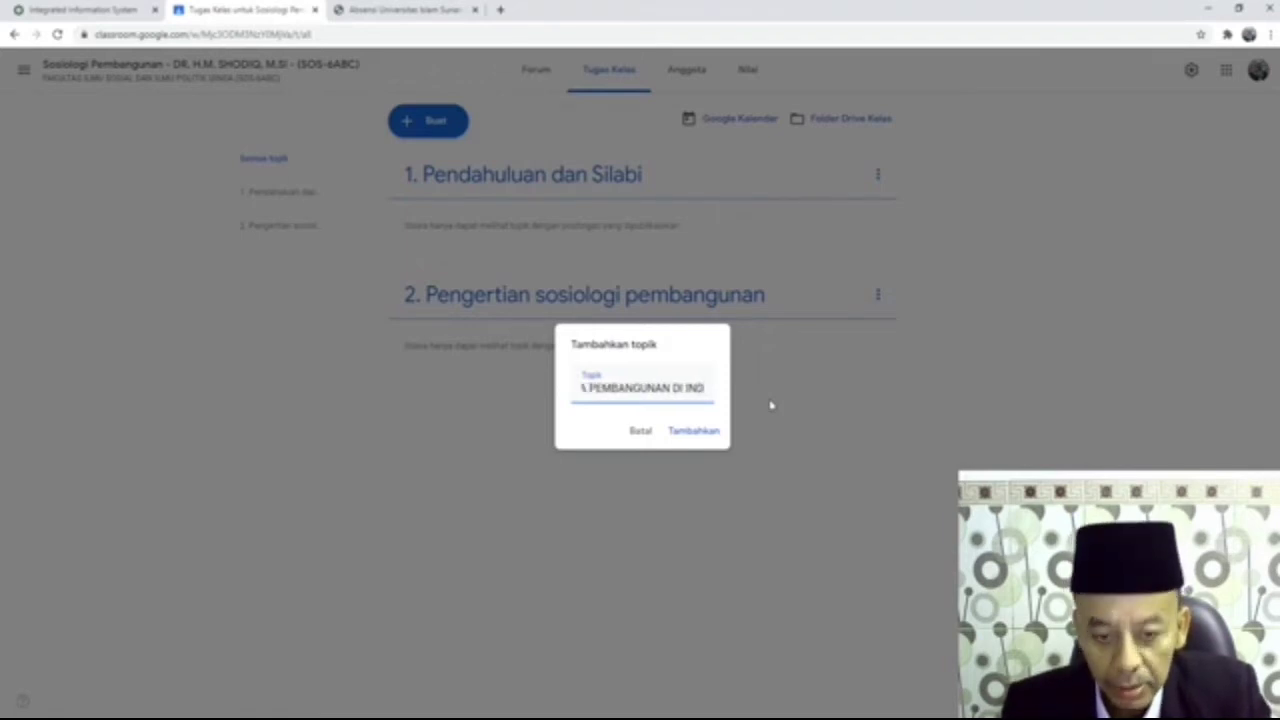
{"action": "type", "text": "NESIA"}
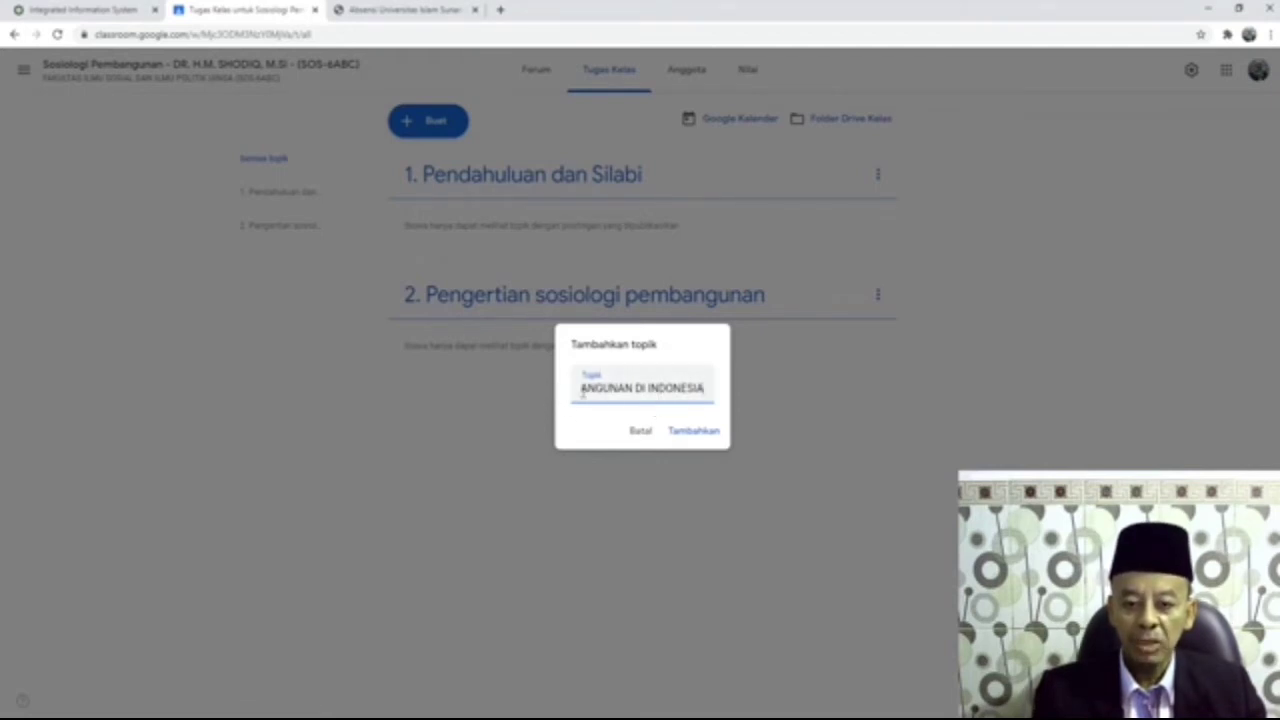
{"action": "left_click", "coordinate": [694, 431]}
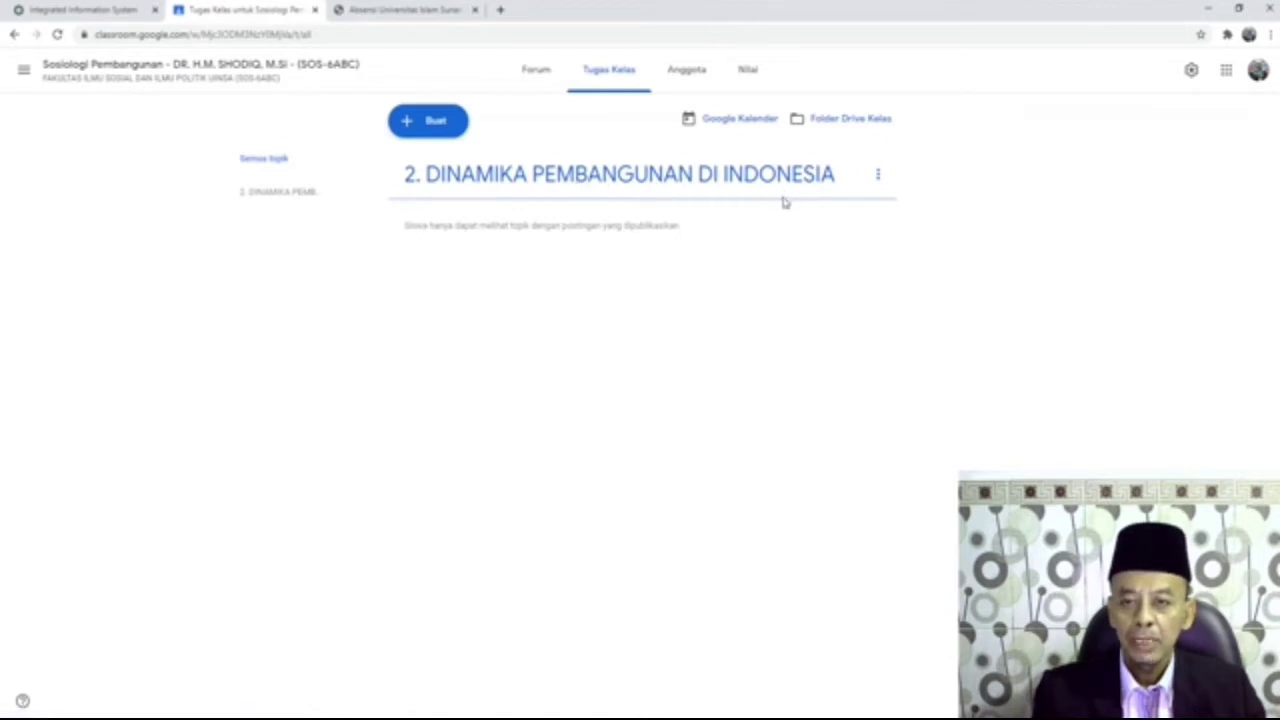
Step: Create a new Materi post with the title "Dinamika Pembangunan di Indonesia"
{"action": "left_click", "coordinate": [426, 126]}
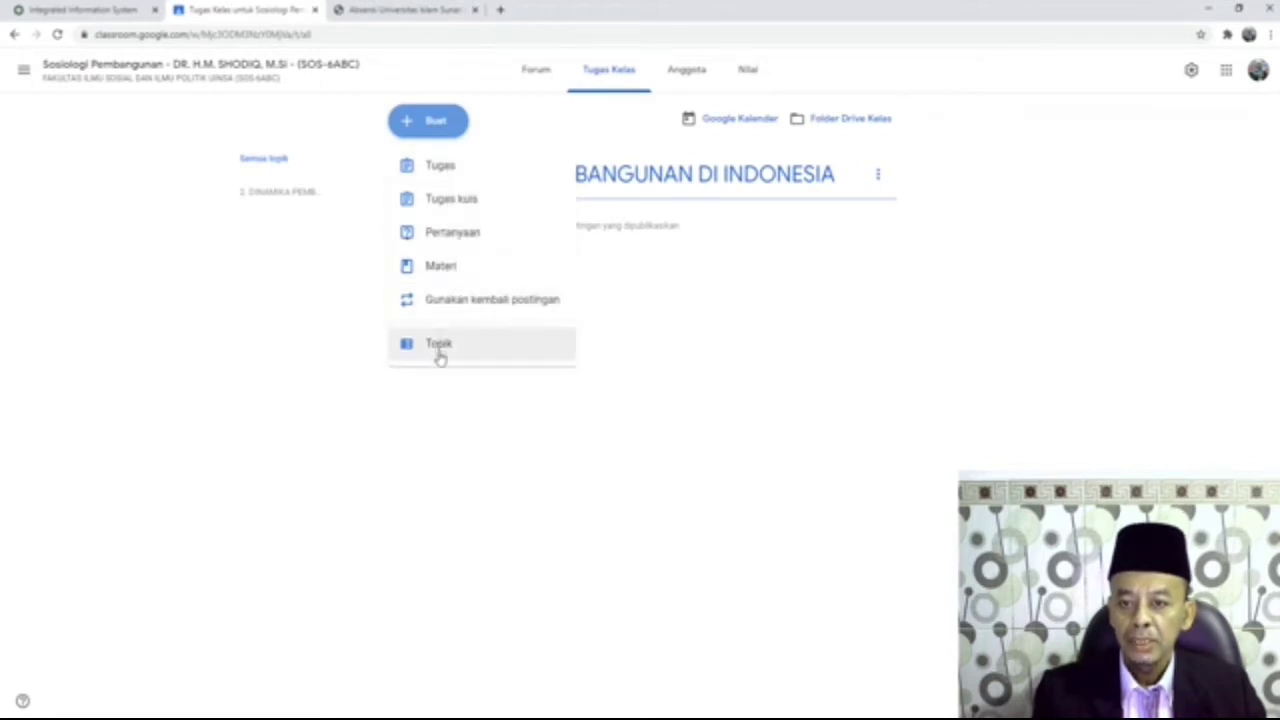
{"action": "left_click", "coordinate": [475, 271]}
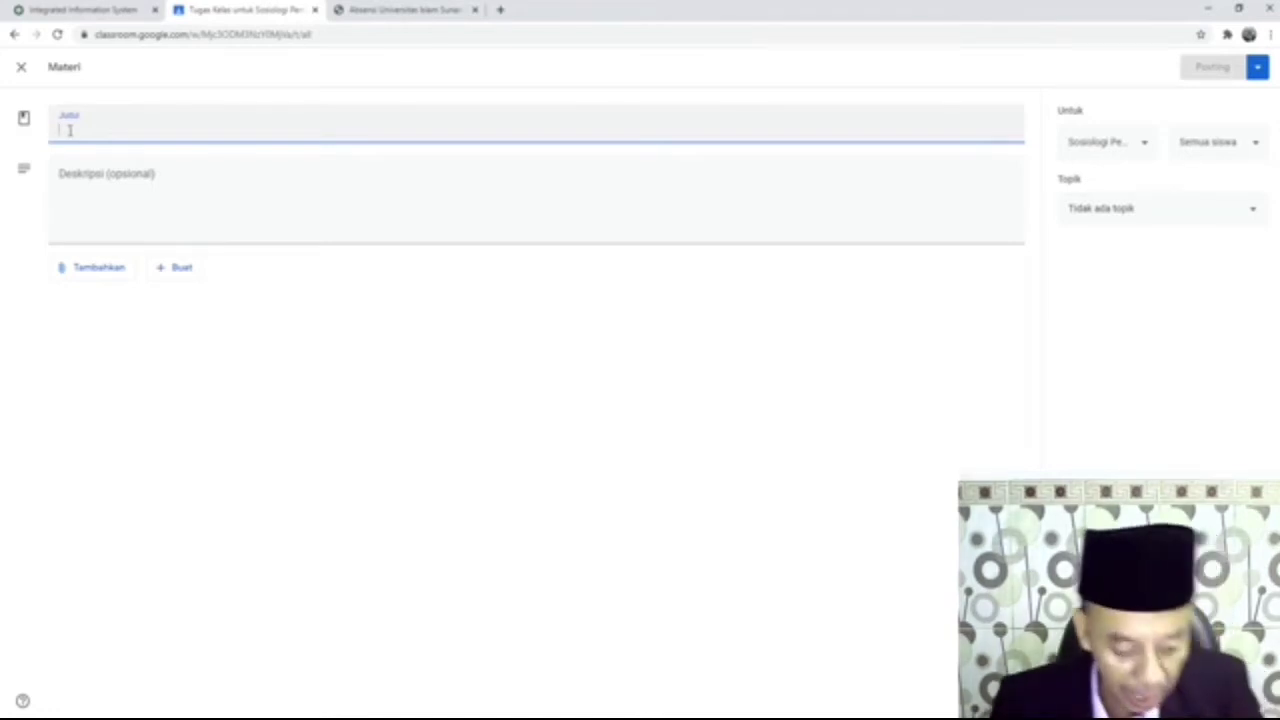
{"action": "type", "text": "Di"}
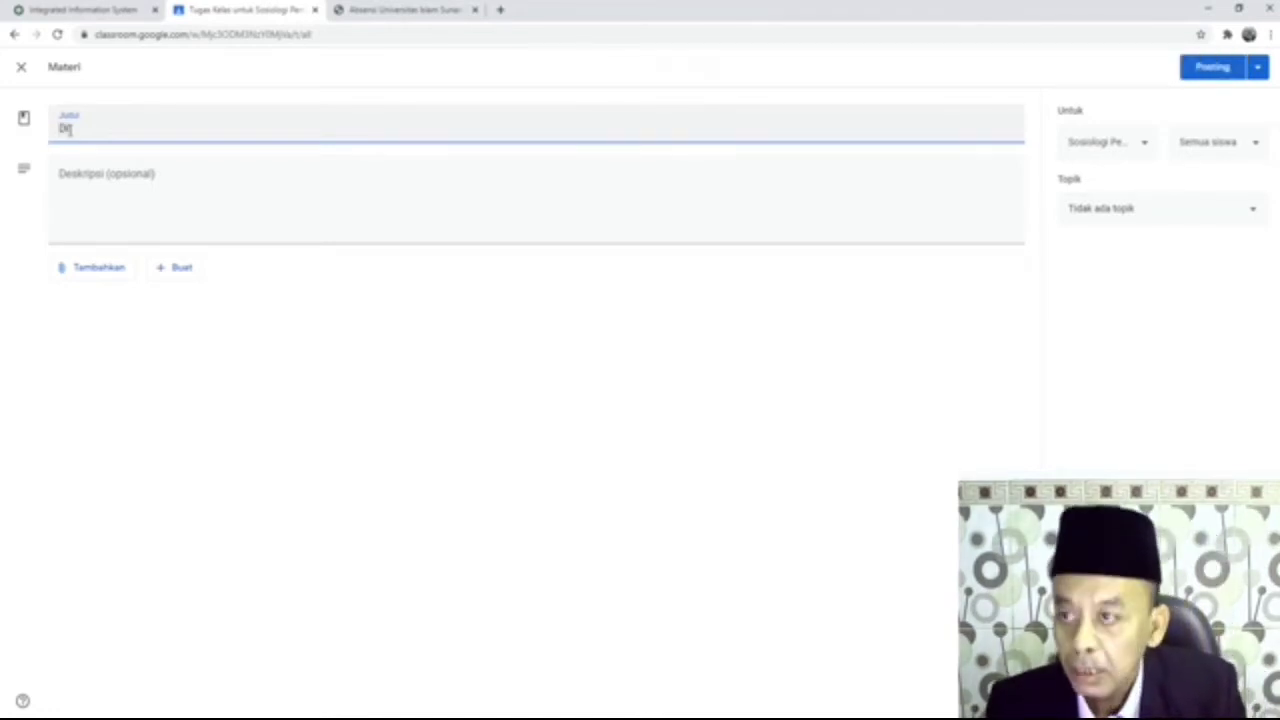
{"action": "type", "text": "na"}
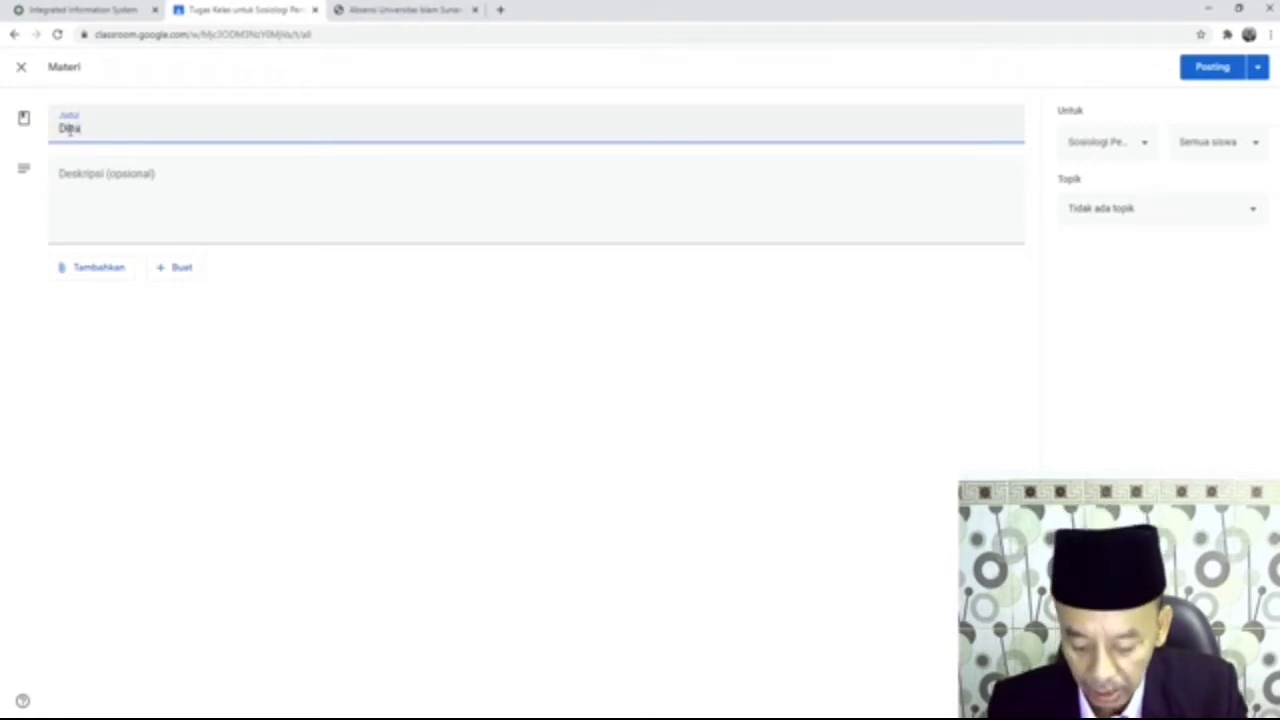
{"action": "type", "text": "mika"}
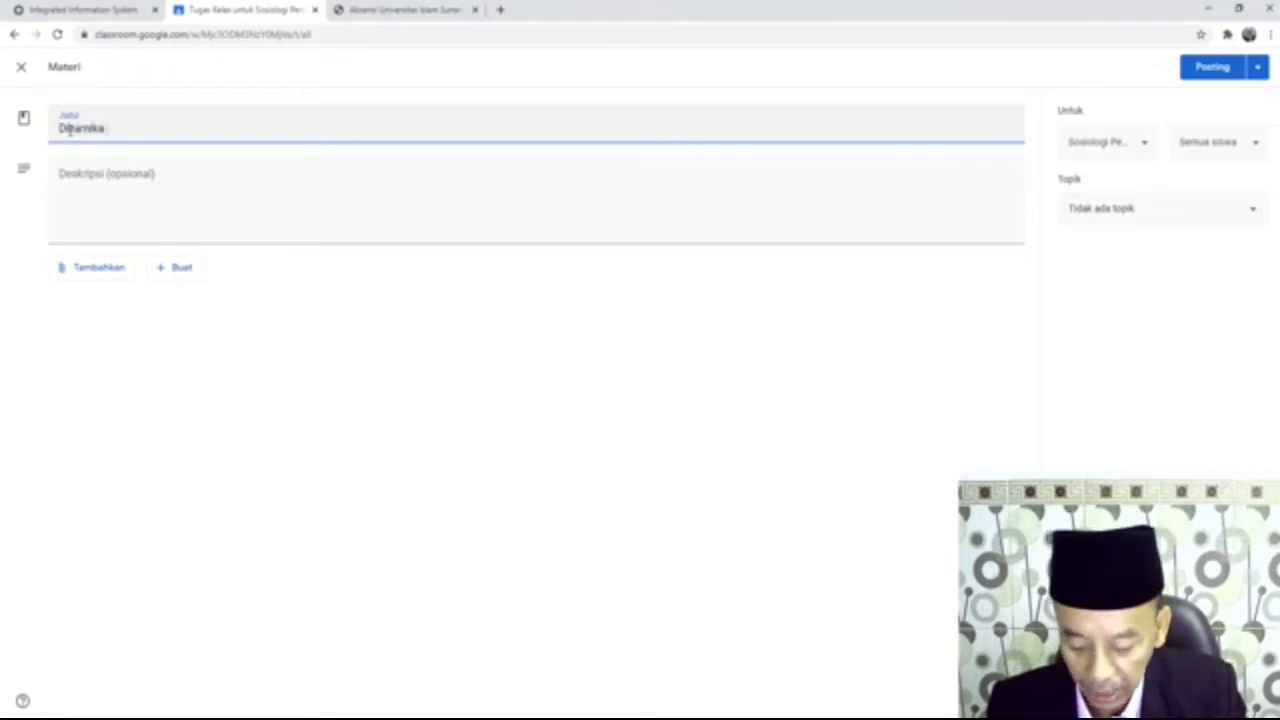
{"action": "type", "text": " Pembanguna"}
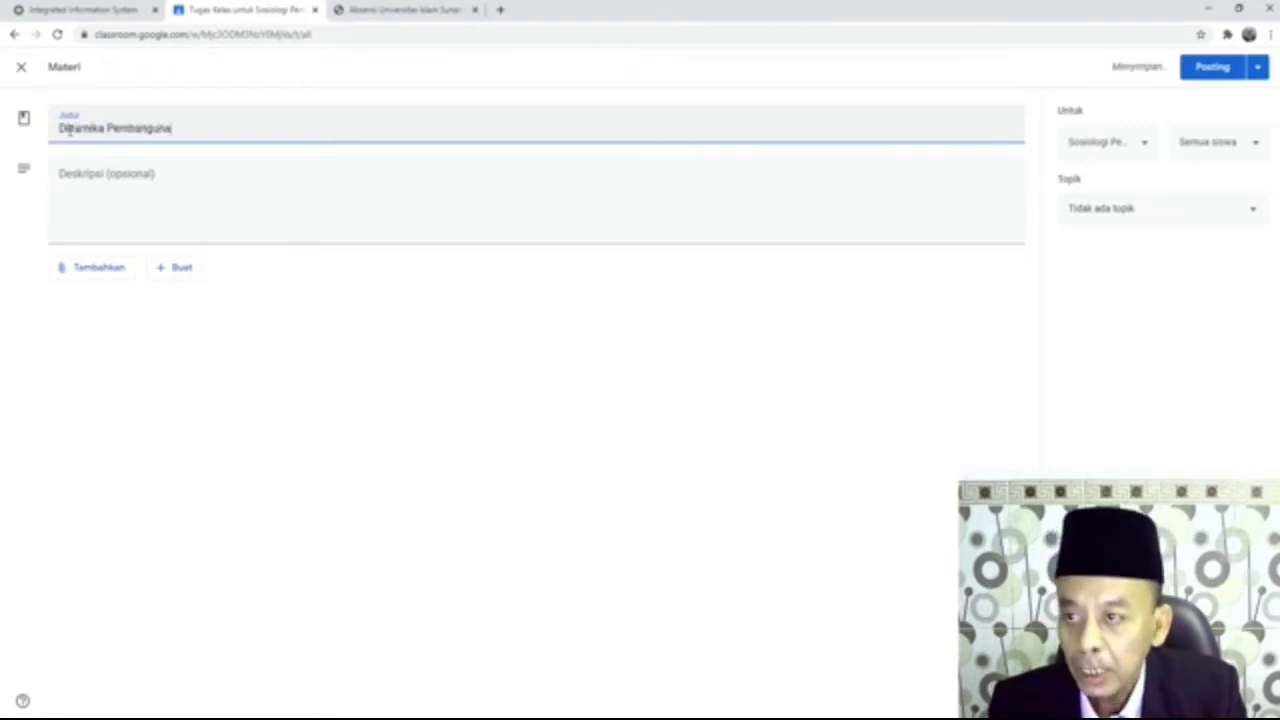
{"action": "type", "text": "n di In"}
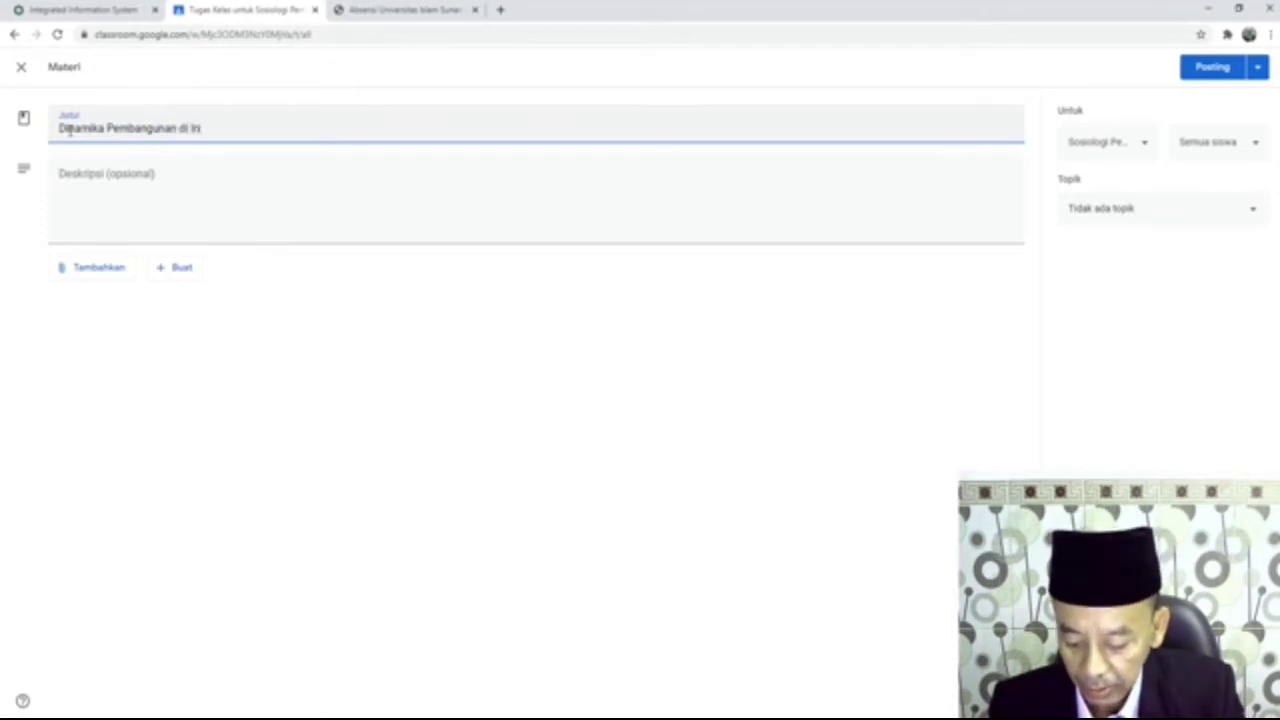
{"action": "type", "text": "donesia"}
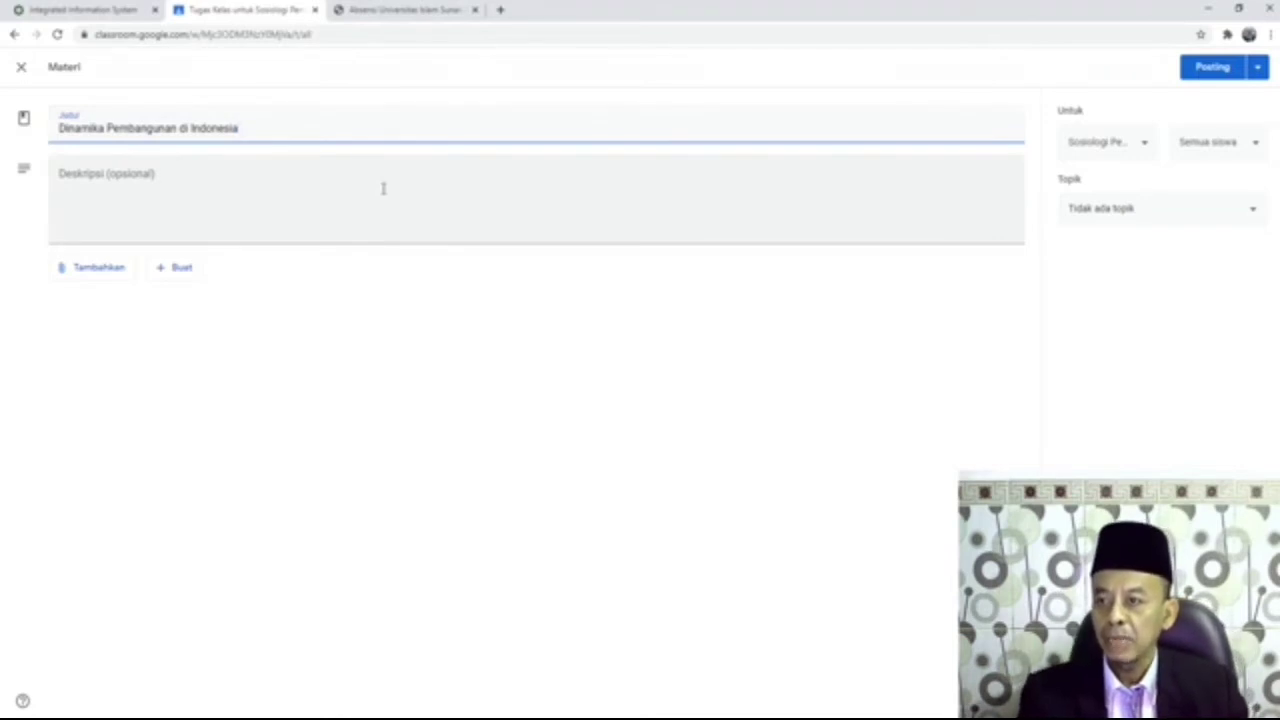
Step: Enter the material's description: "Mohon mahasiswa membaca materi dinamika pembsngunan di Indonesia di bawah ini"
{"action": "left_click", "coordinate": [62, 174]}
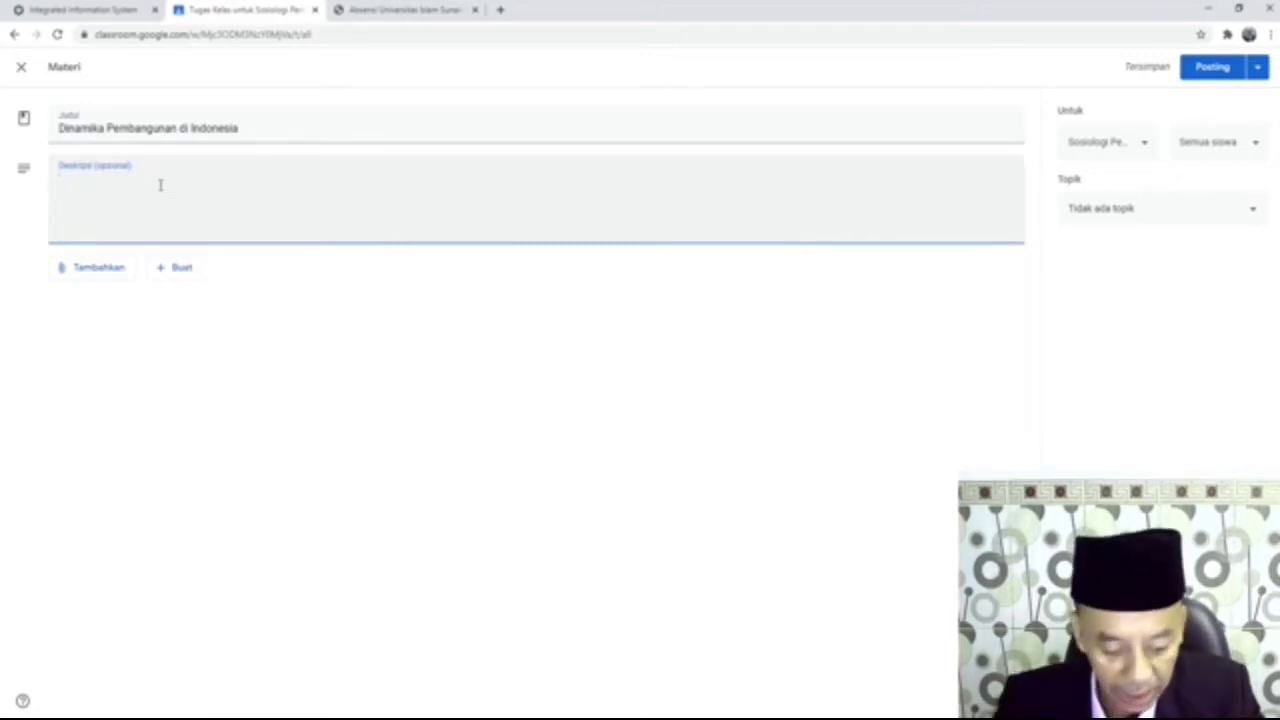
{"action": "type", "text": "Mohon mahasis"}
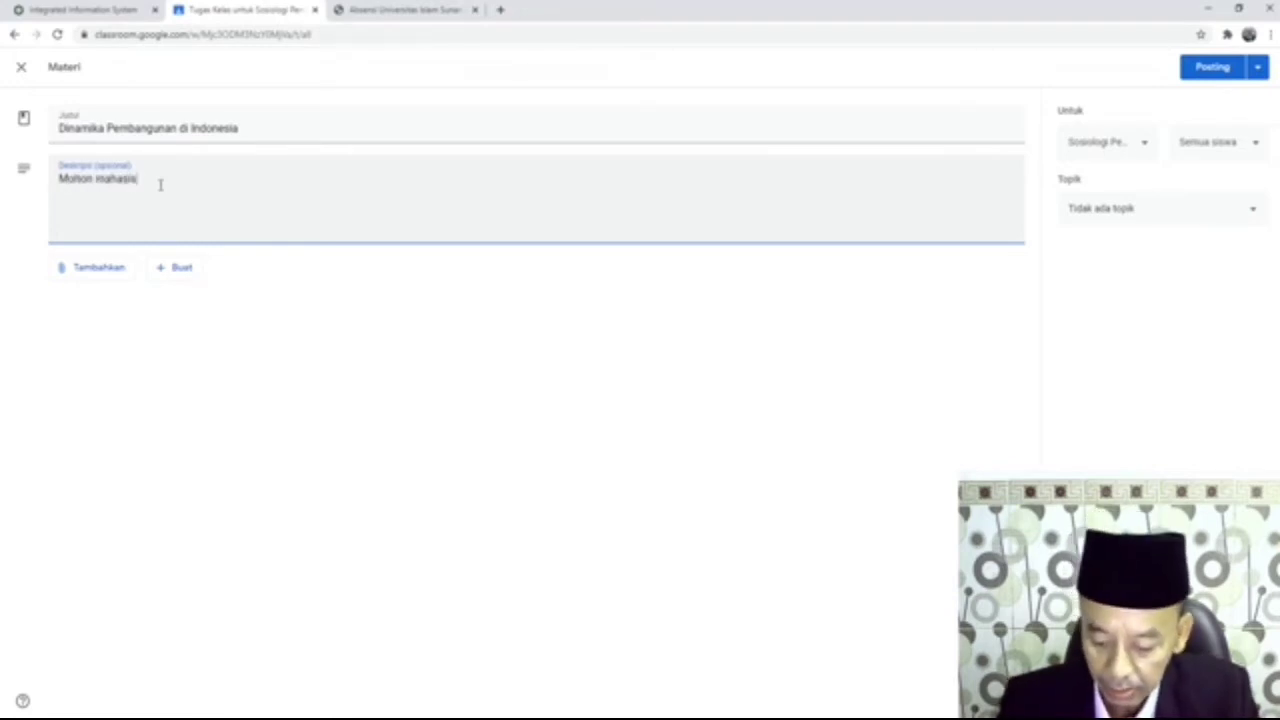
{"action": "type", "text": "wa membaca materi"}
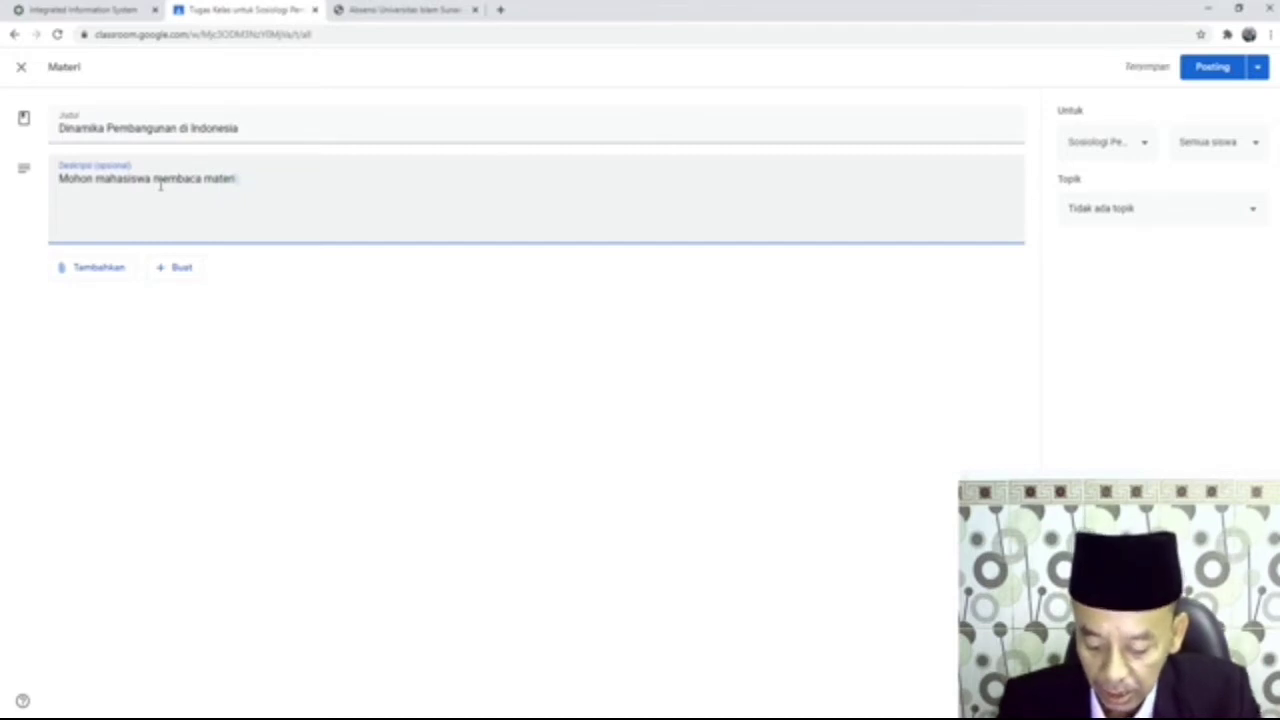
{"action": "type", "text": "dinan"}
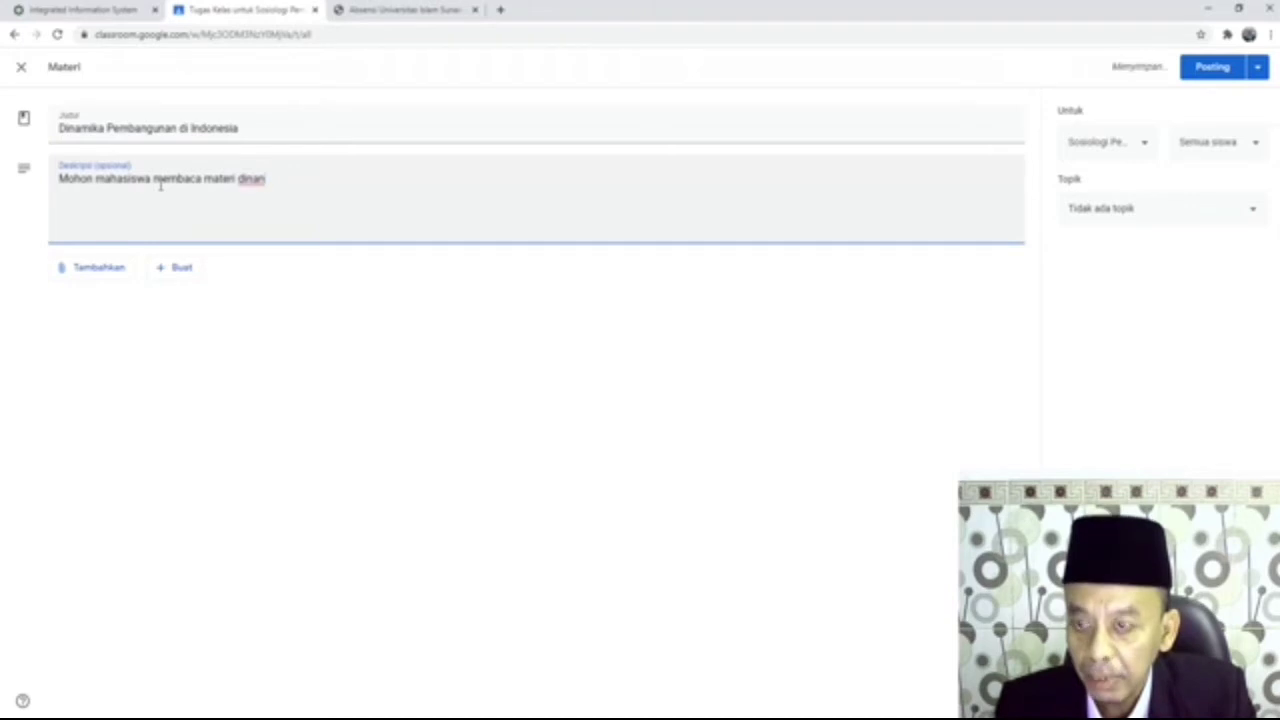
{"action": "key", "text": "BackSpace"}
{"action": "type", "text": "mi"}
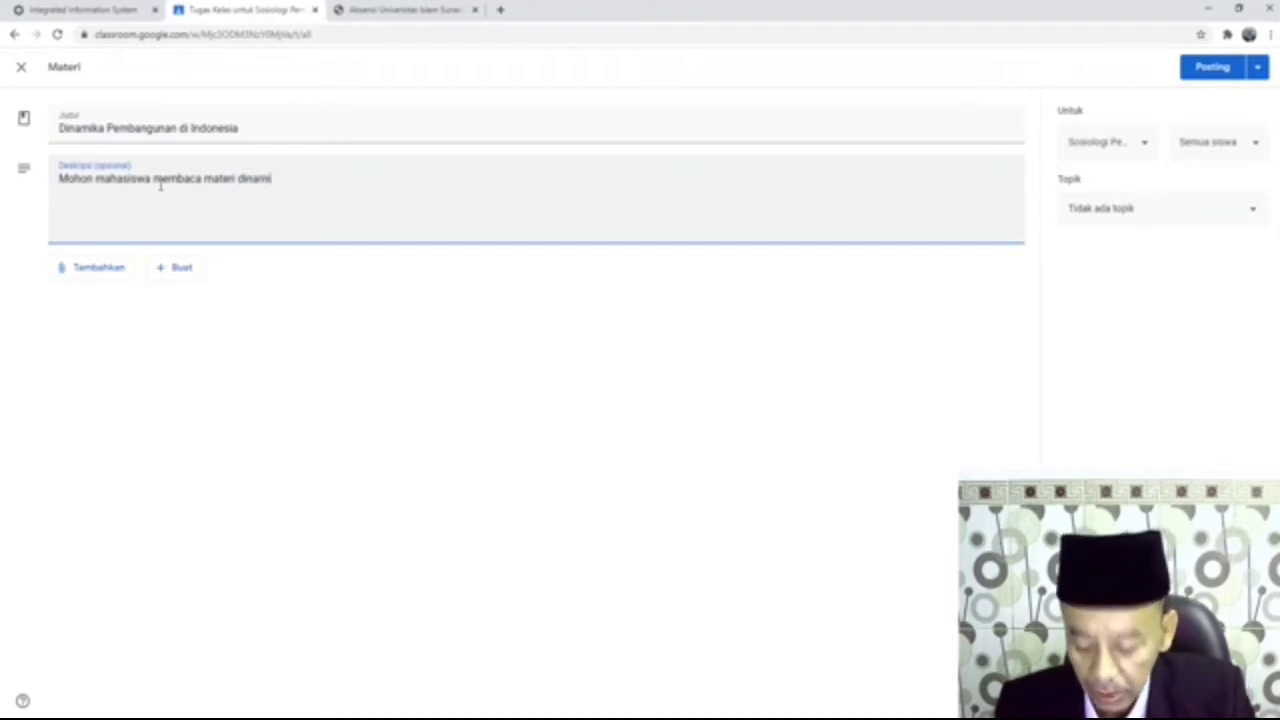
{"action": "type", "text": "ka pem"}
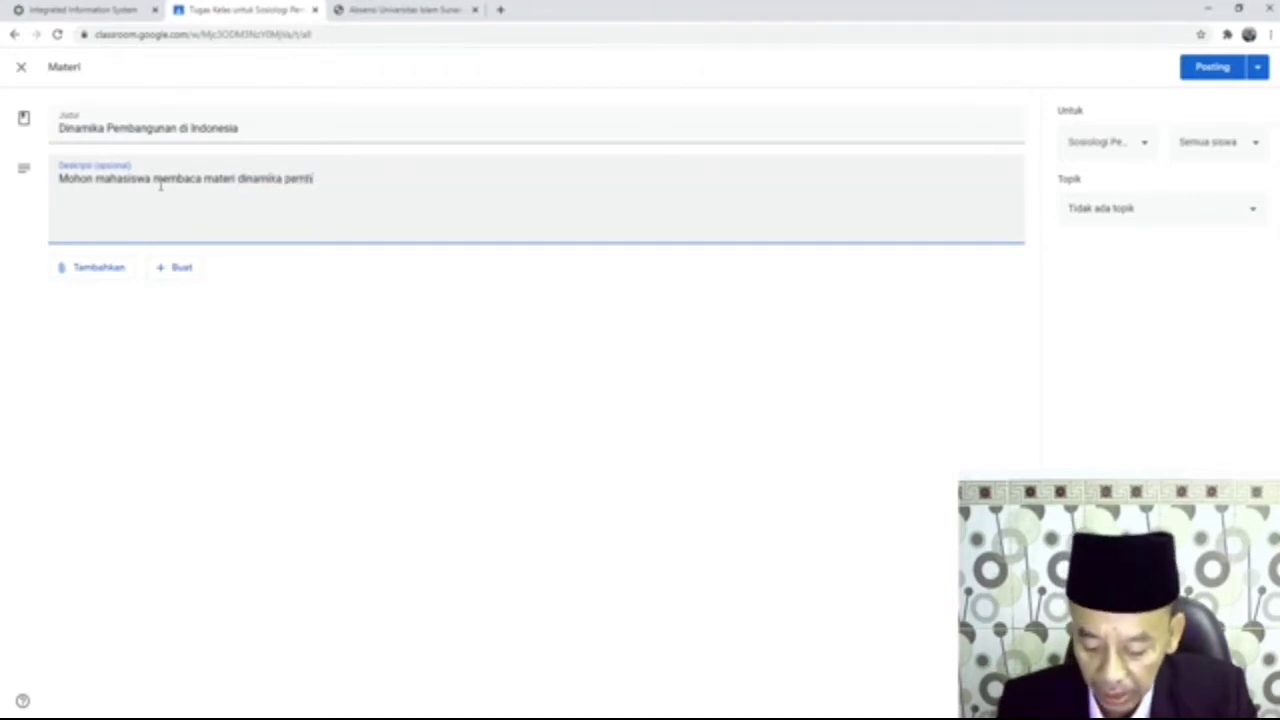
{"action": "type", "text": "bsngunan di Ind"}
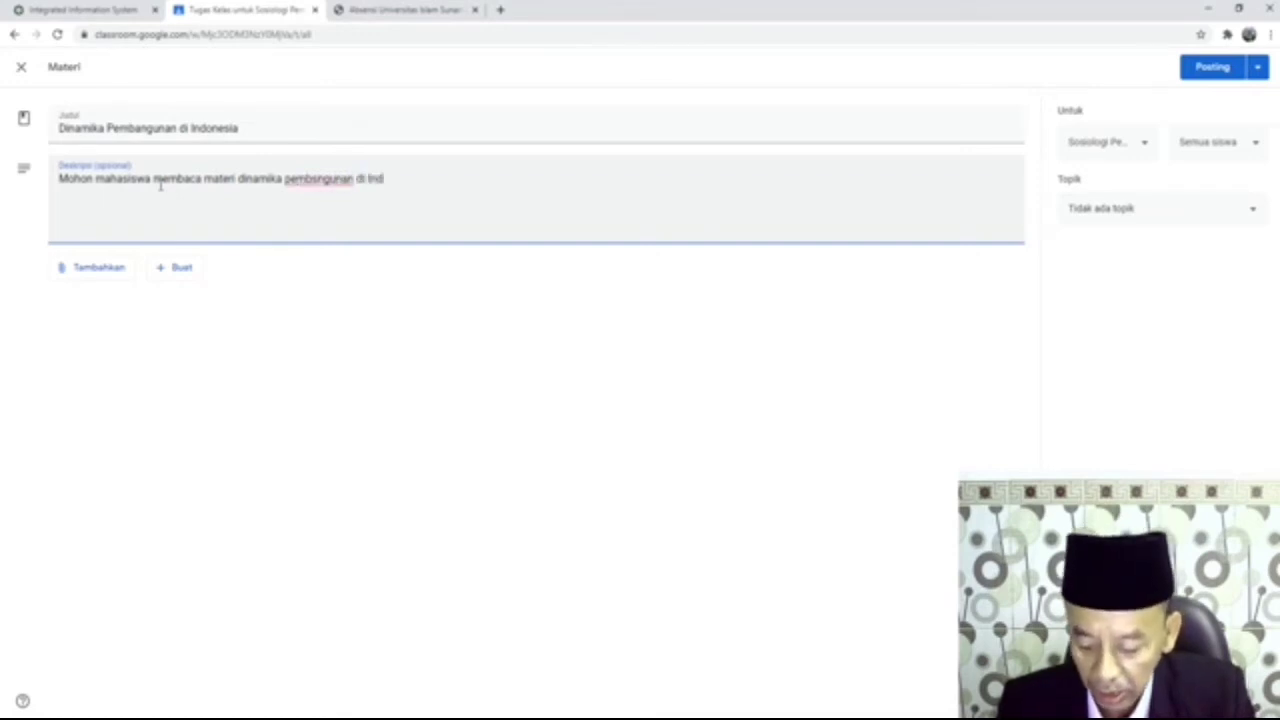
{"action": "type", "text": "onesia"}
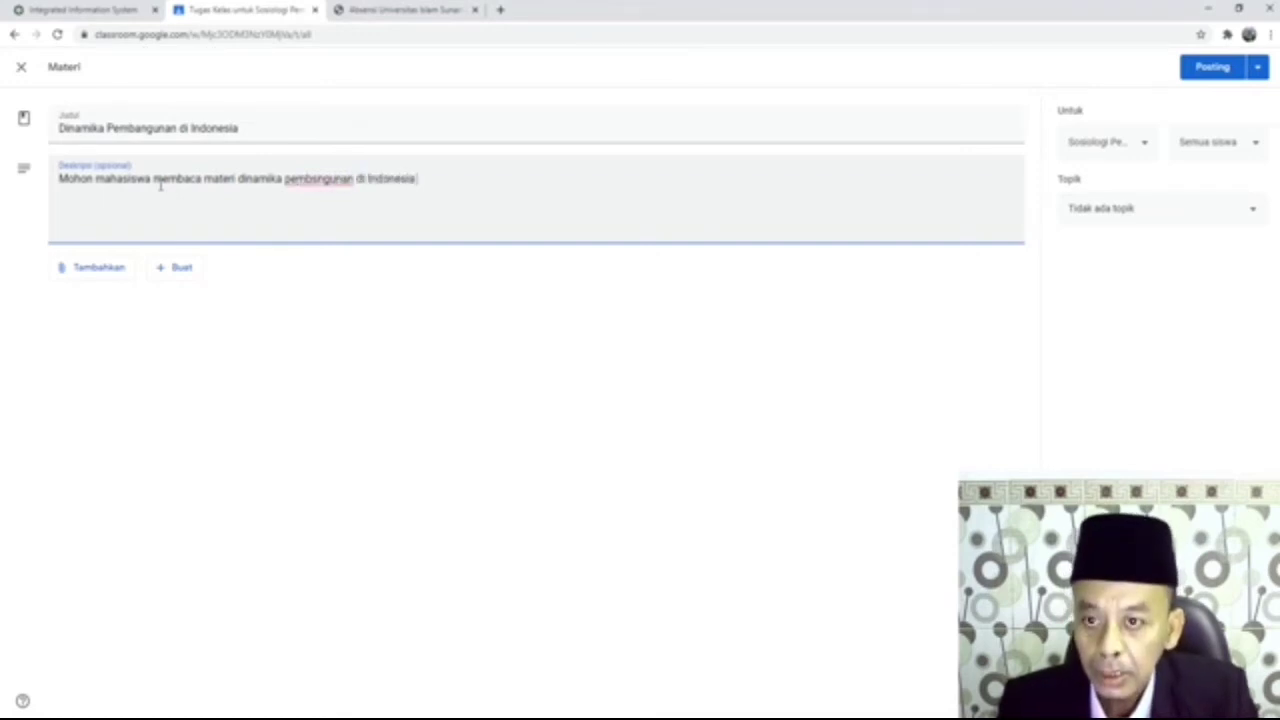
{"action": "type", "text": " di b"}
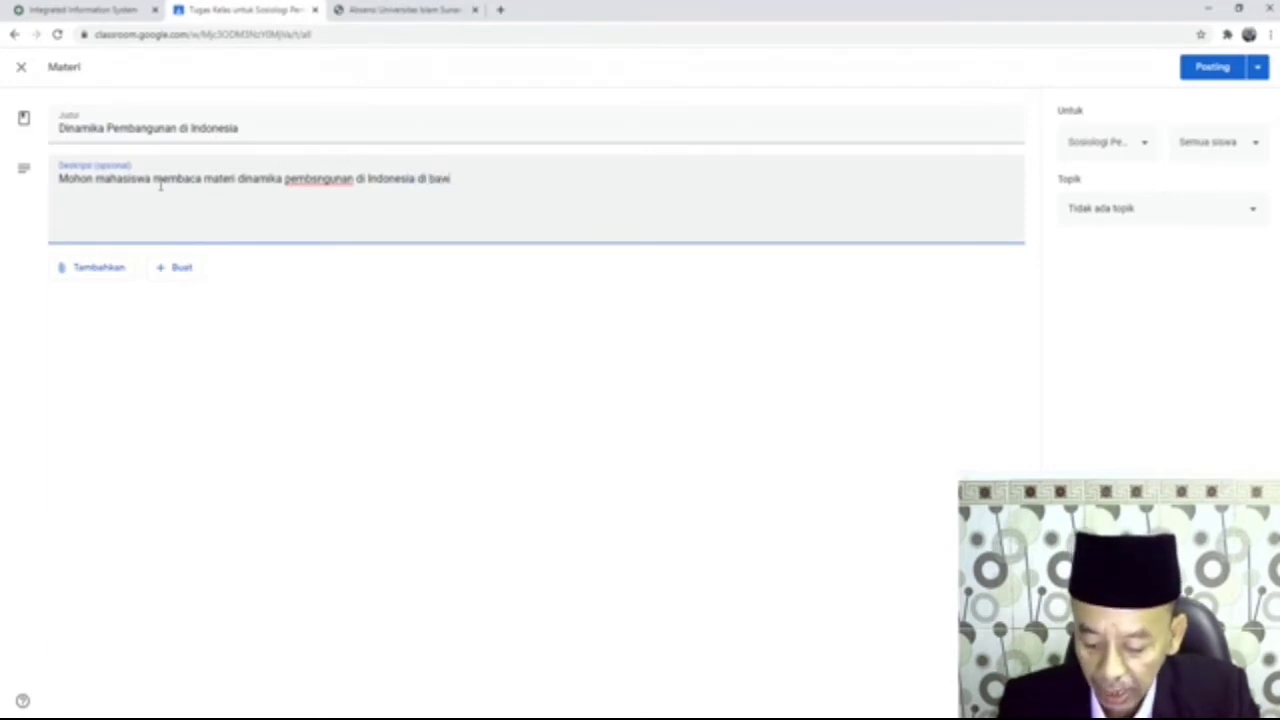
{"action": "type", "text": "awah ini"}
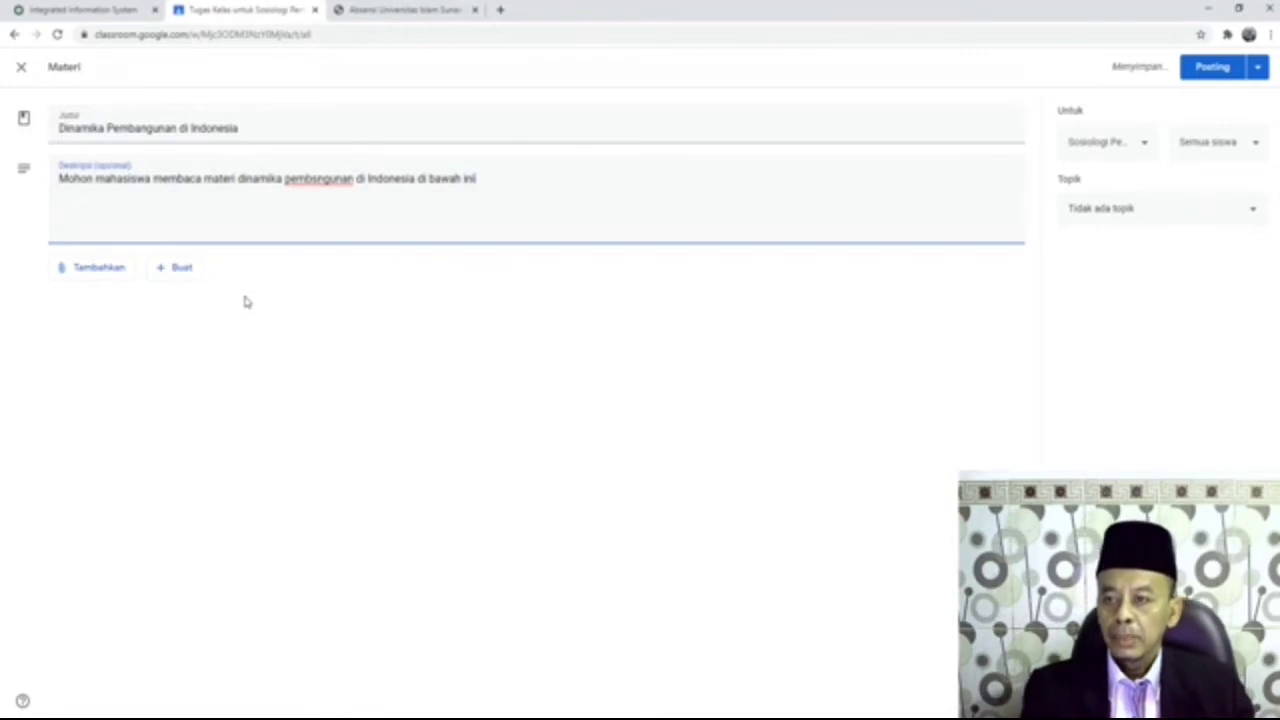
{"action": "key", "text": "Home"}
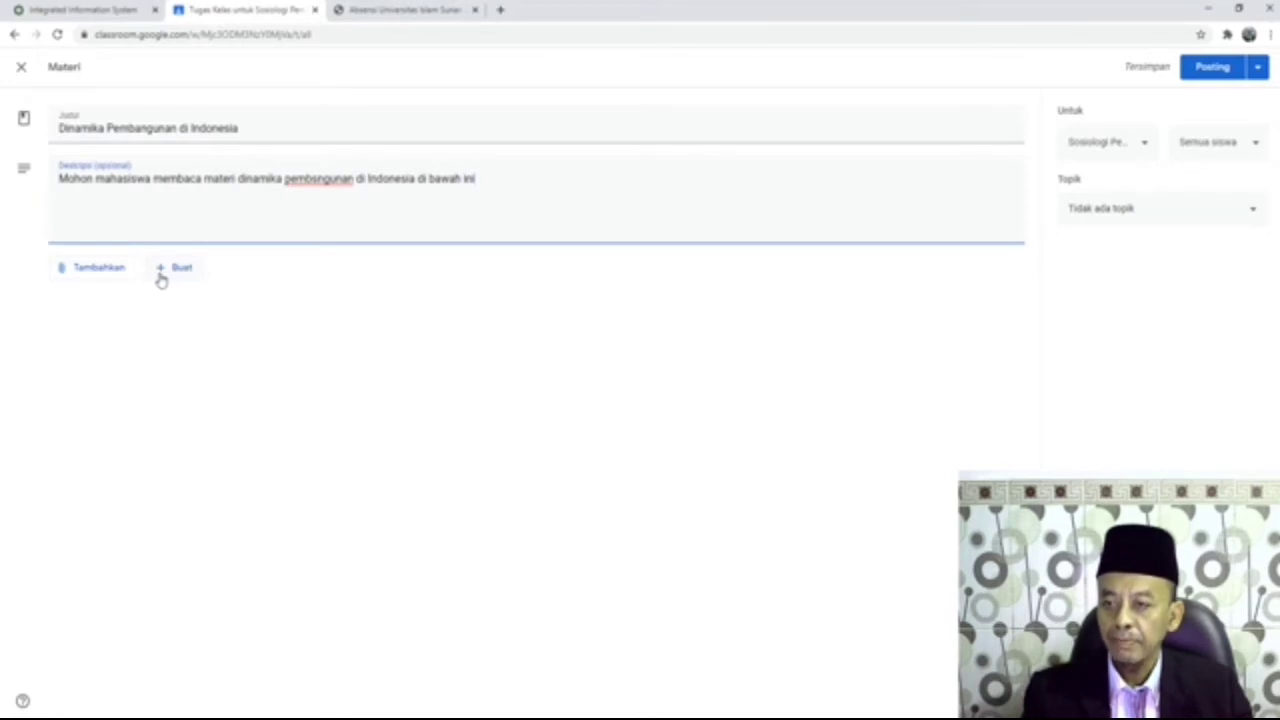
Step: Correct the misspelled word in the material's description to "pembangunan"
{"action": "left_click", "coordinate": [105, 277]}
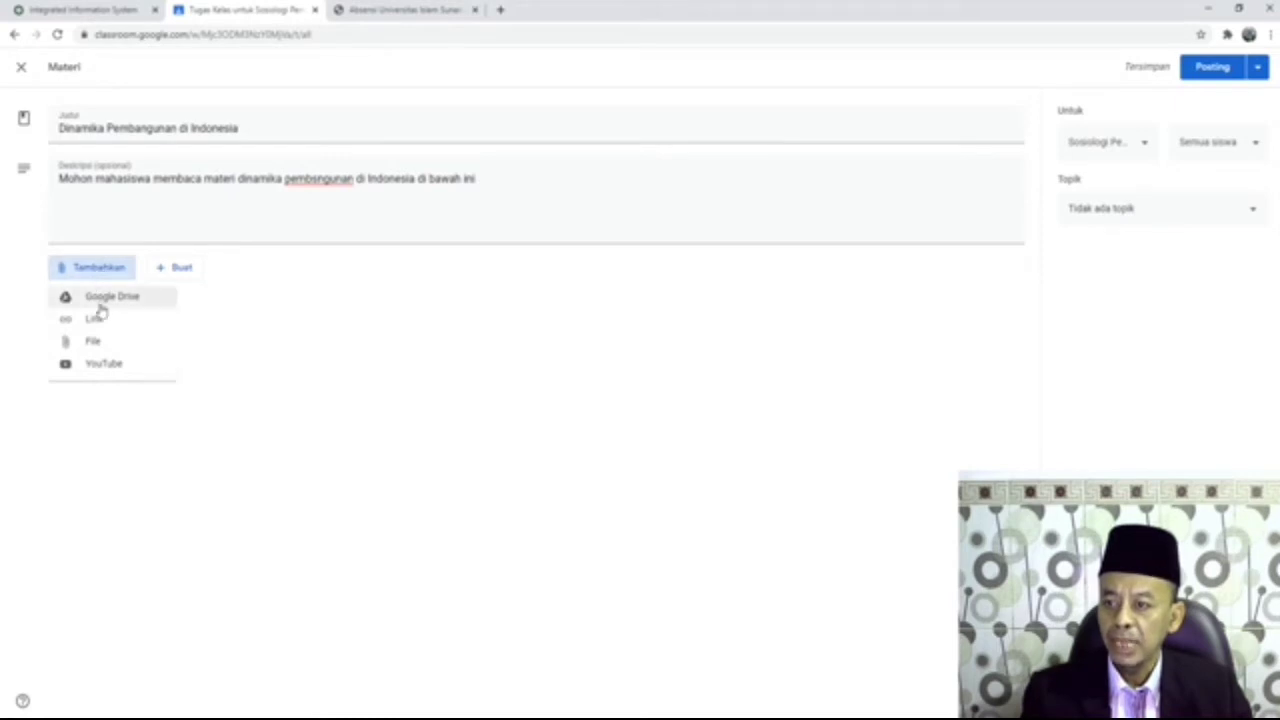
{"action": "left_click", "coordinate": [311, 229]}
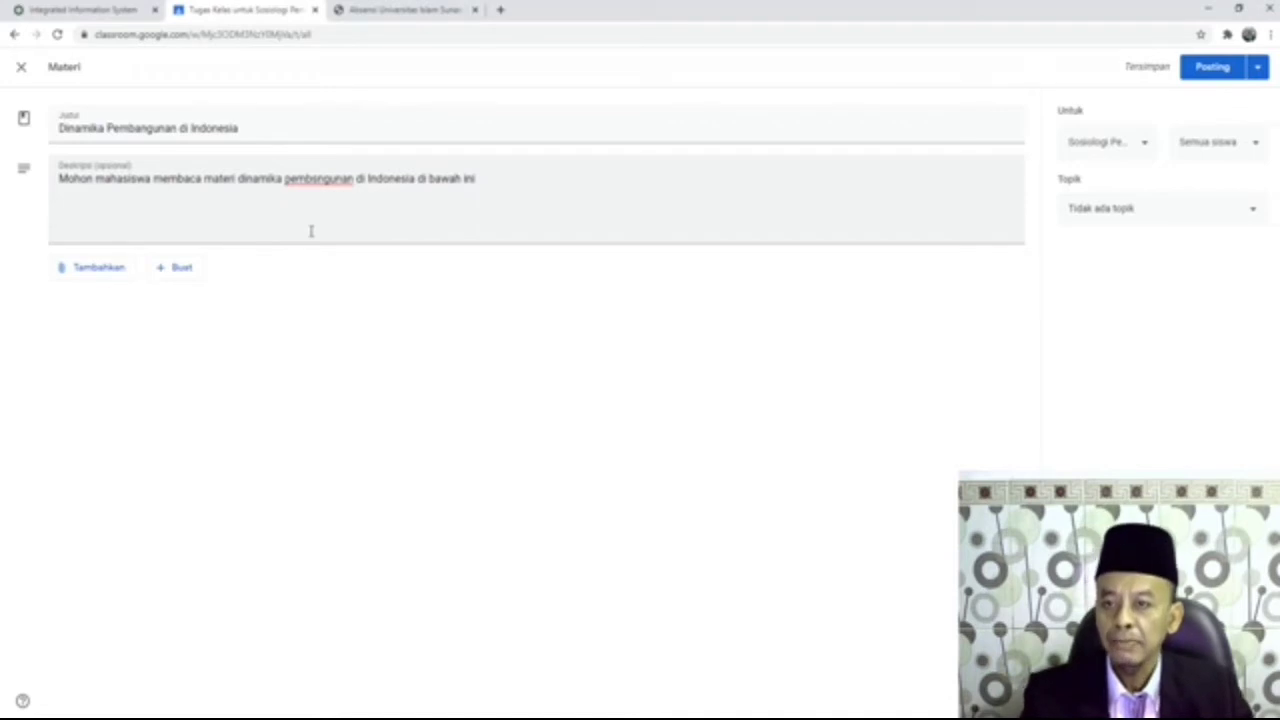
{"action": "left_click", "coordinate": [317, 179]}
{"action": "key", "text": "BackSpace"}
{"action": "type", "text": "a"}
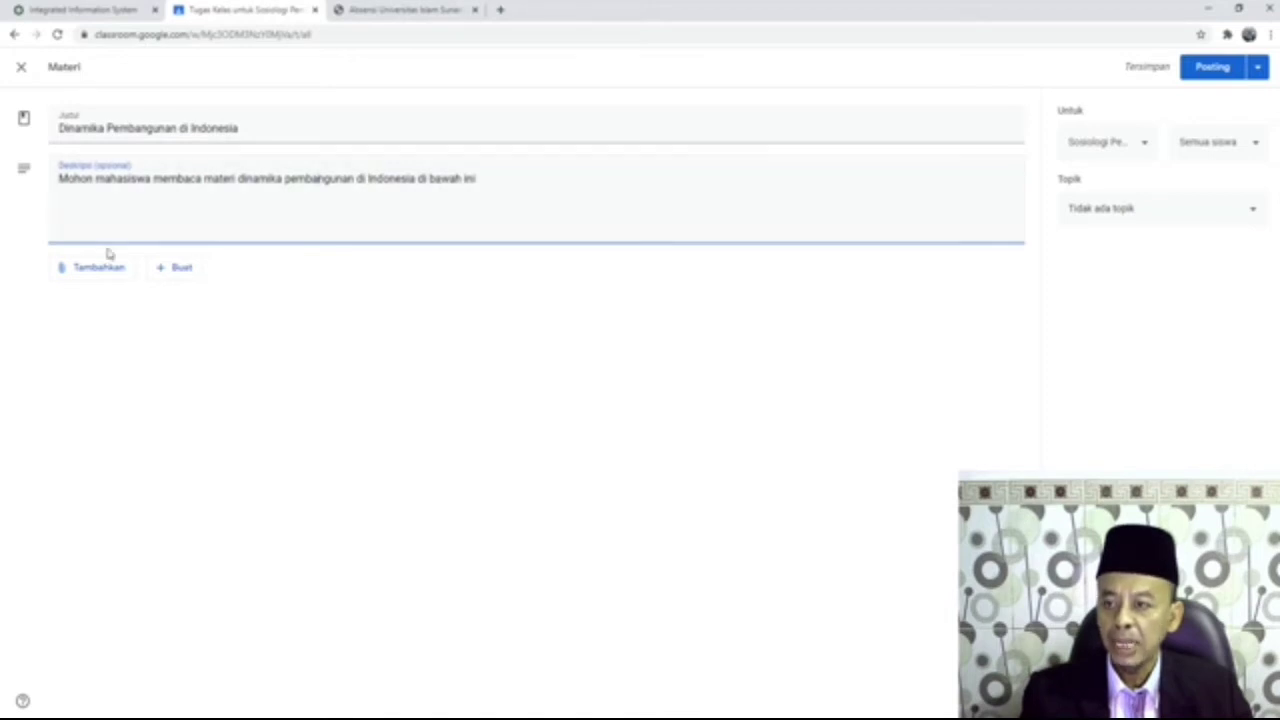
Step: Attach the file "Dinamika Pembangunan Wilayah.rtf" from the computer's Documents folder to the material
{"action": "left_click", "coordinate": [78, 274]}
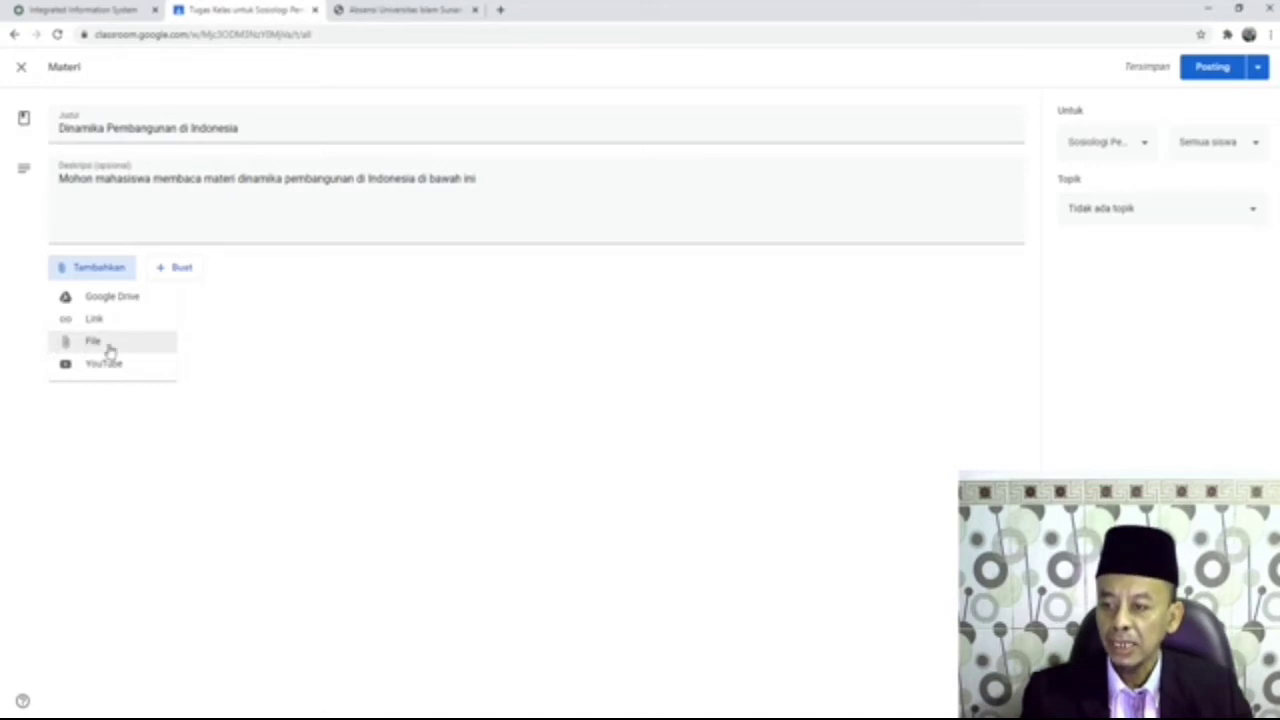
{"action": "left_click", "coordinate": [109, 352]}
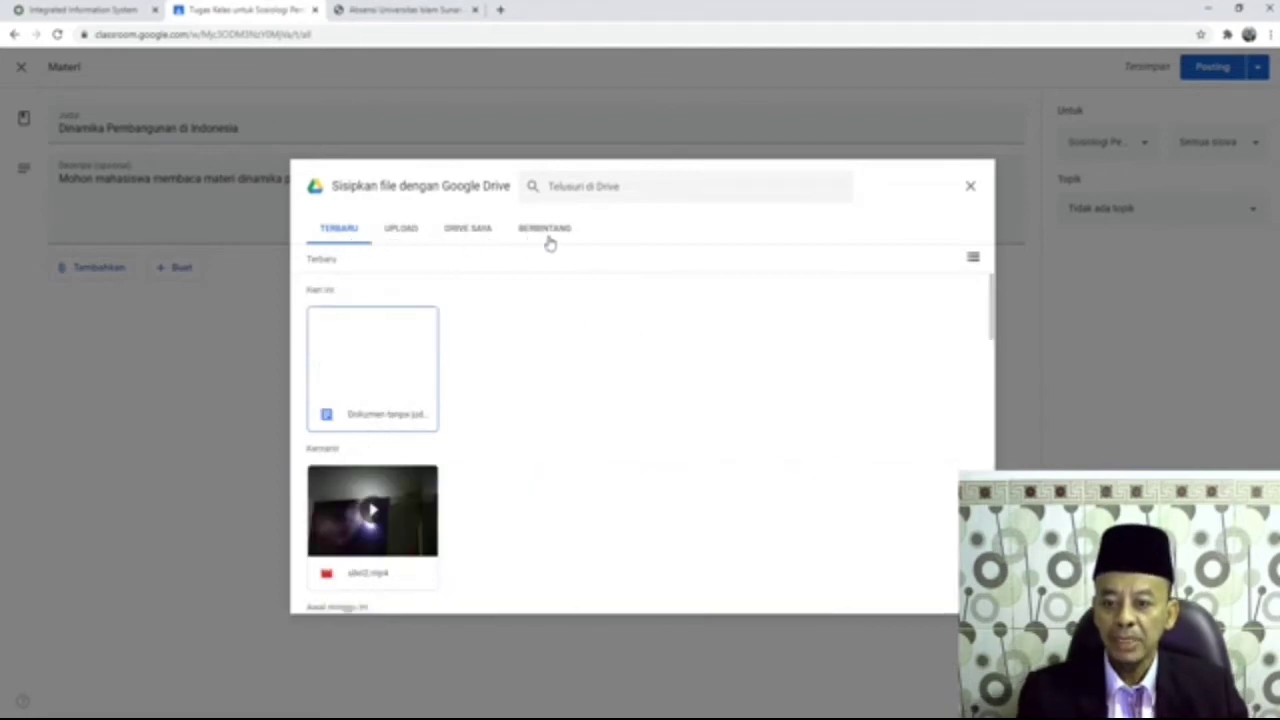
{"action": "left_click", "coordinate": [468, 231]}
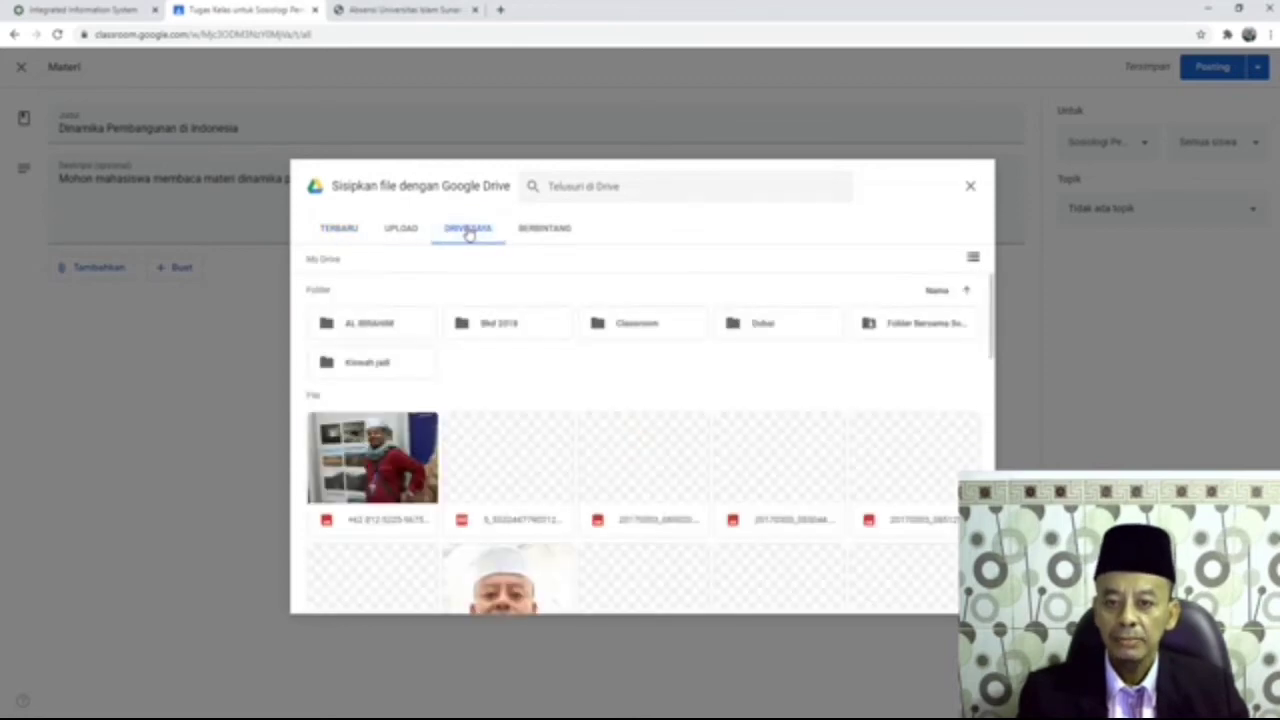
{"action": "left_click", "coordinate": [397, 234]}
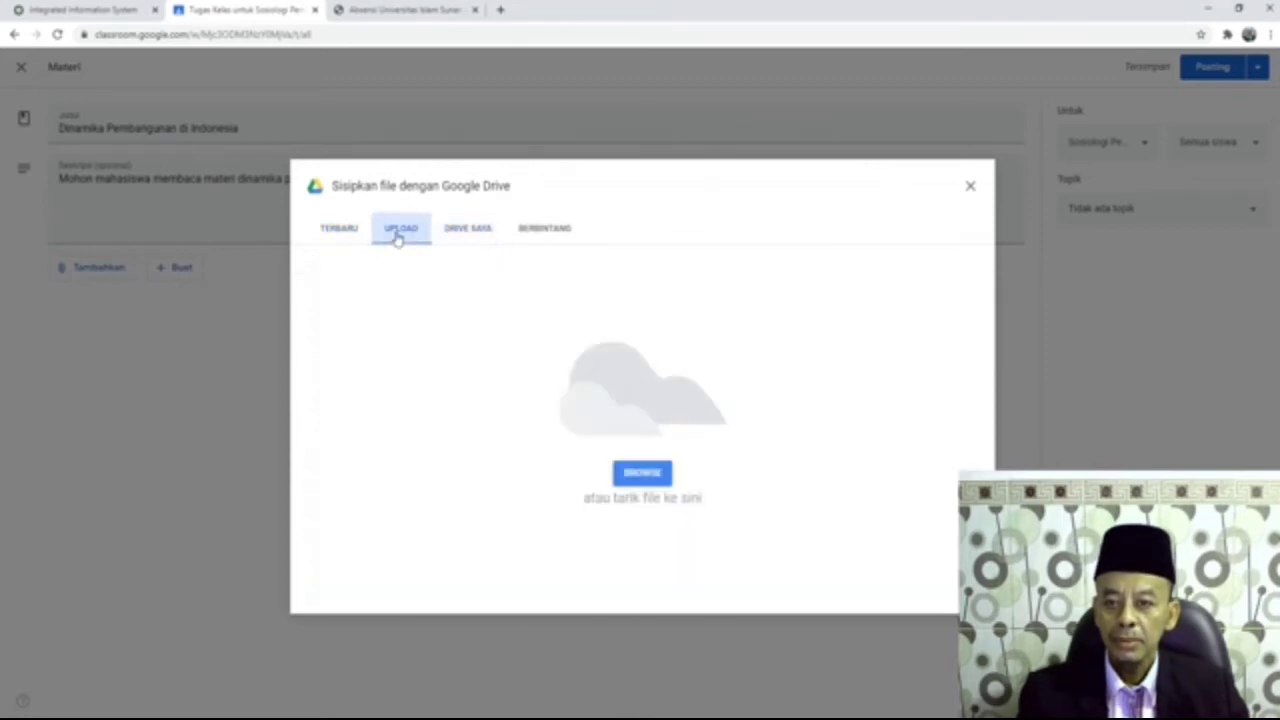
{"action": "left_click", "coordinate": [630, 472]}
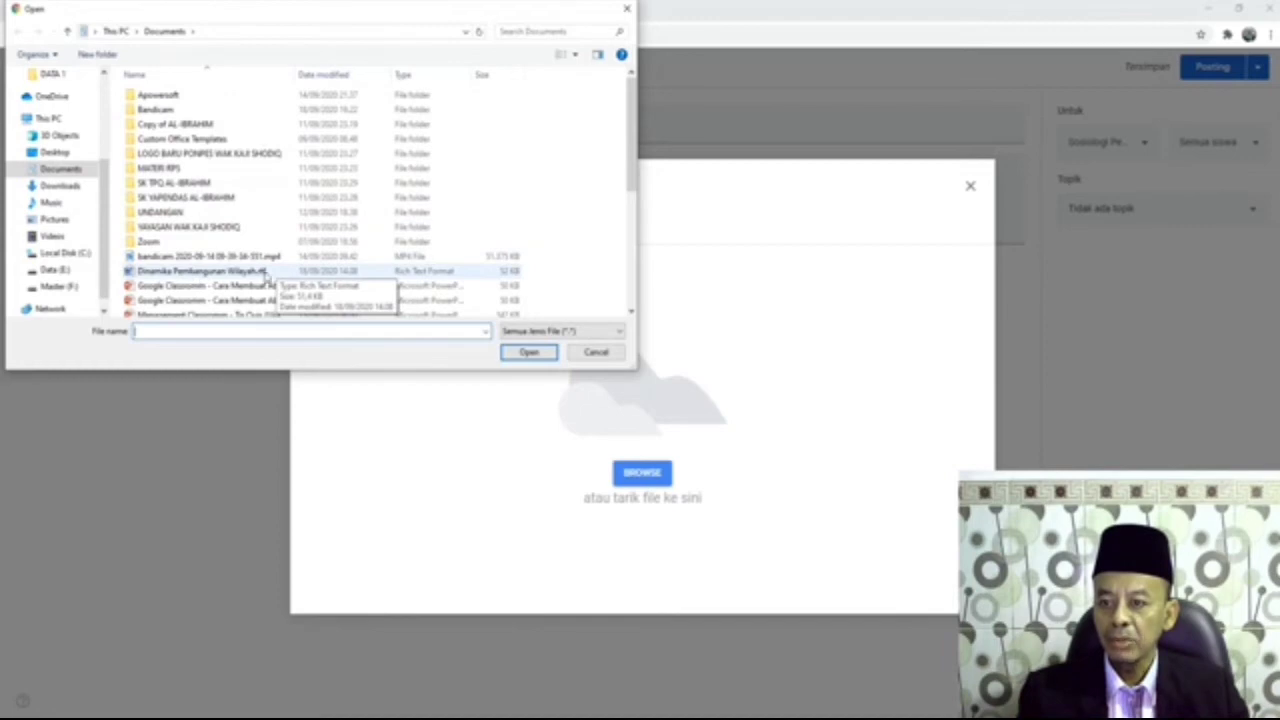
{"action": "left_click", "coordinate": [245, 273]}
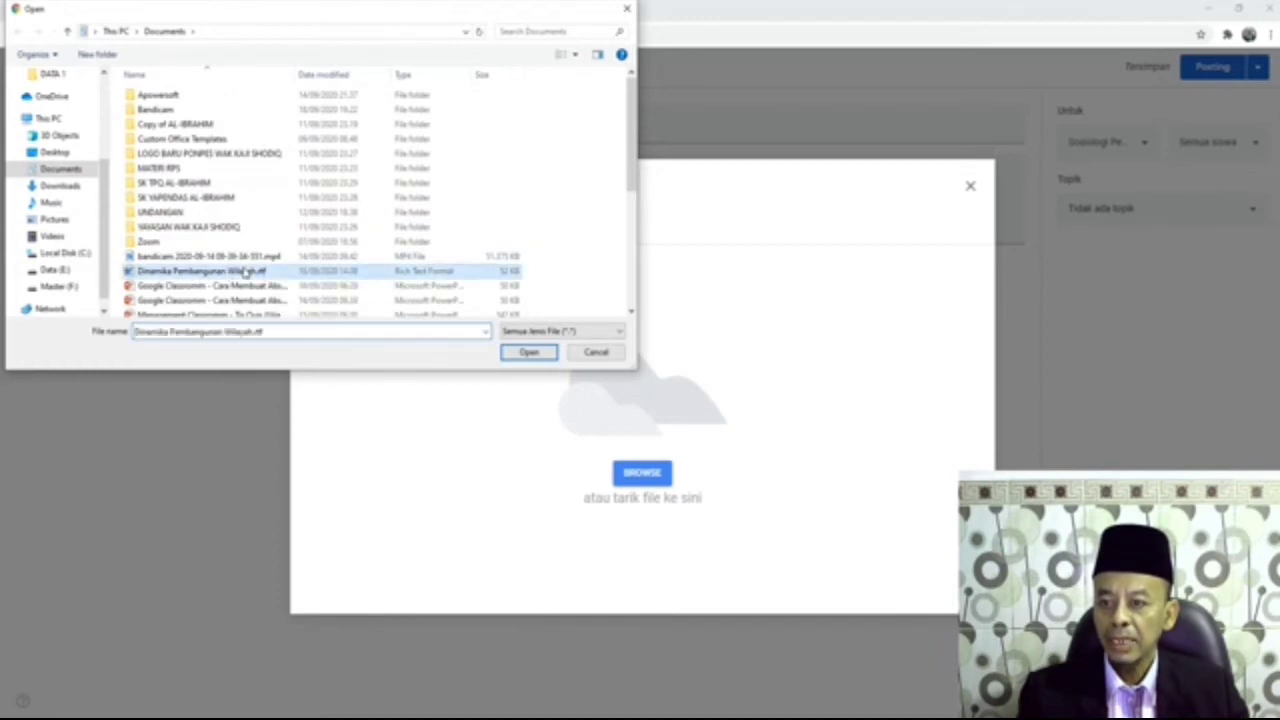
{"action": "left_click", "coordinate": [529, 352]}
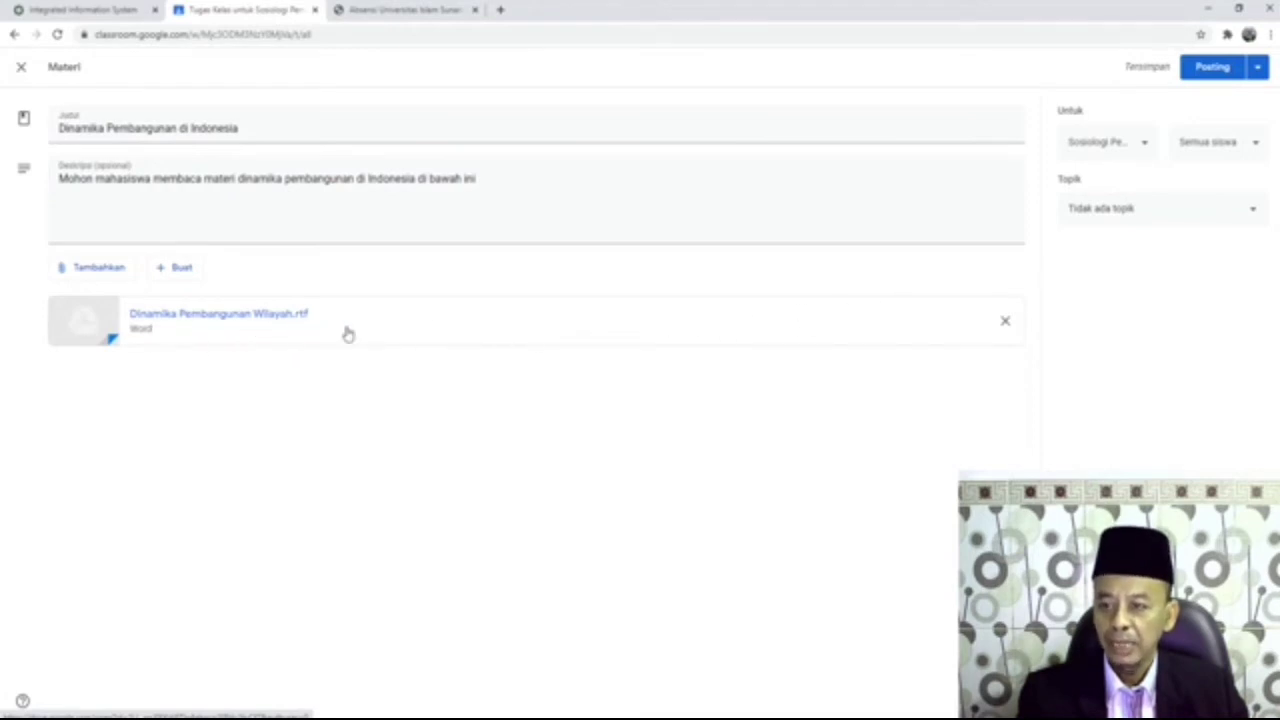
Step: Search YouTube for "dinamika pembangunan di indonesia" plus the lecturer's channel name and attach the "Kuliah Online Sosiologi Pembangunan 12" video
{"action": "left_click", "coordinate": [111, 277]}
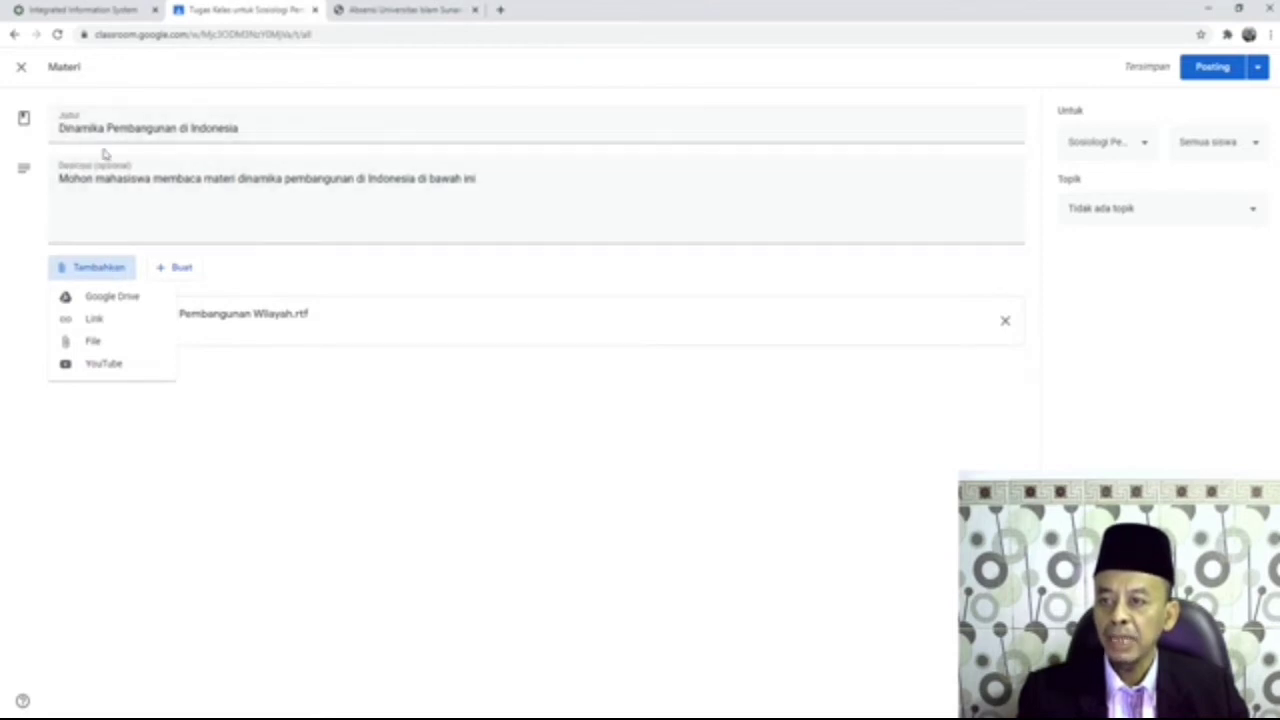
{"action": "left_click", "coordinate": [106, 367]}
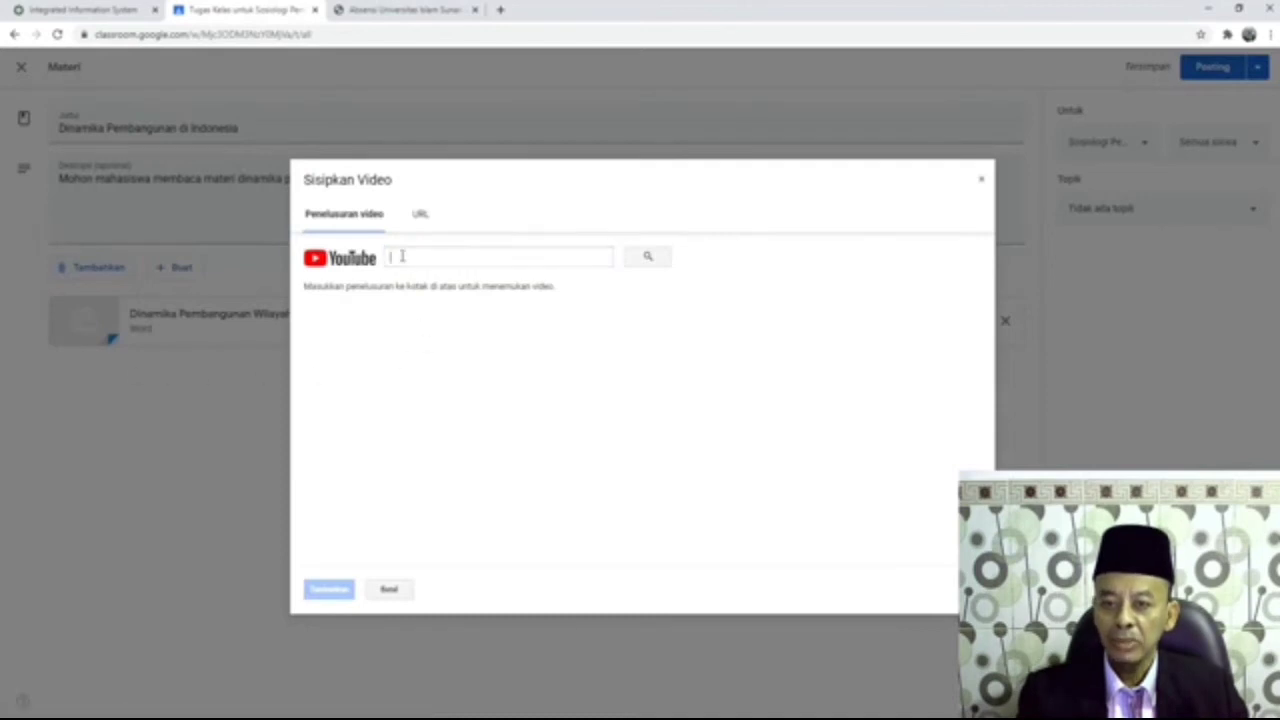
{"action": "left_click", "coordinate": [402, 256]}
{"action": "type", "text": "4"}
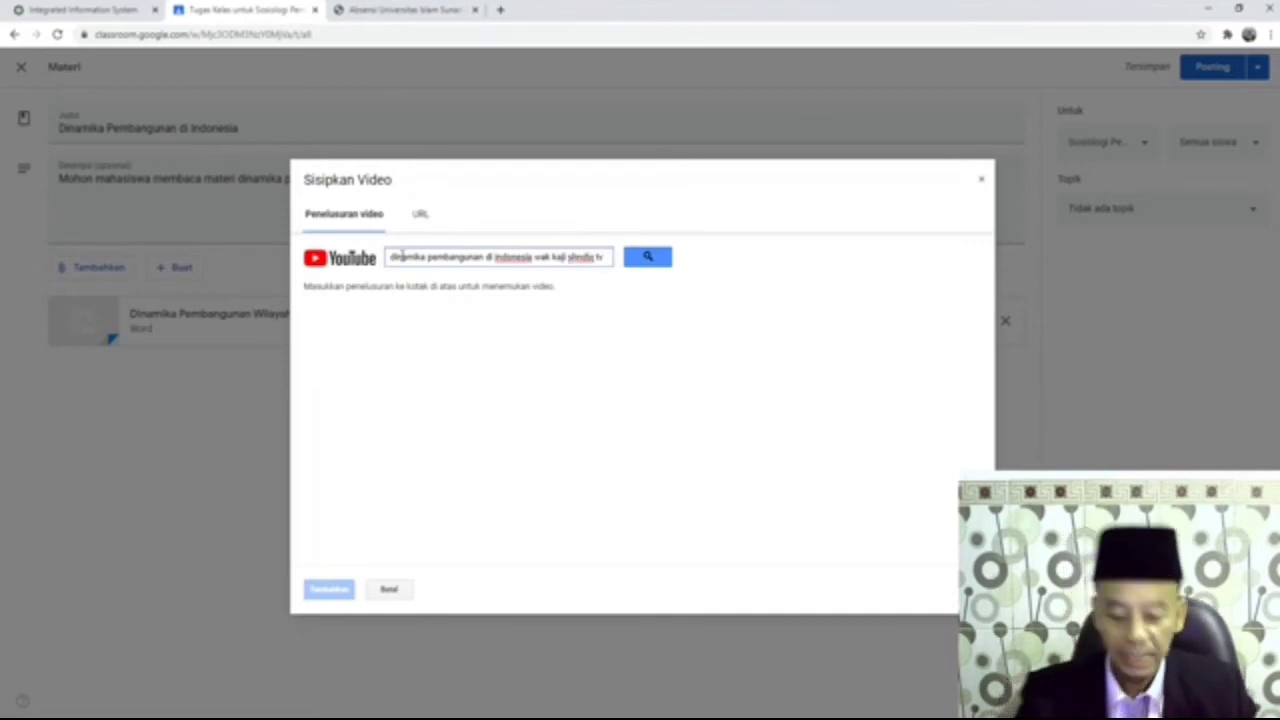
{"action": "left_click", "coordinate": [647, 259]}
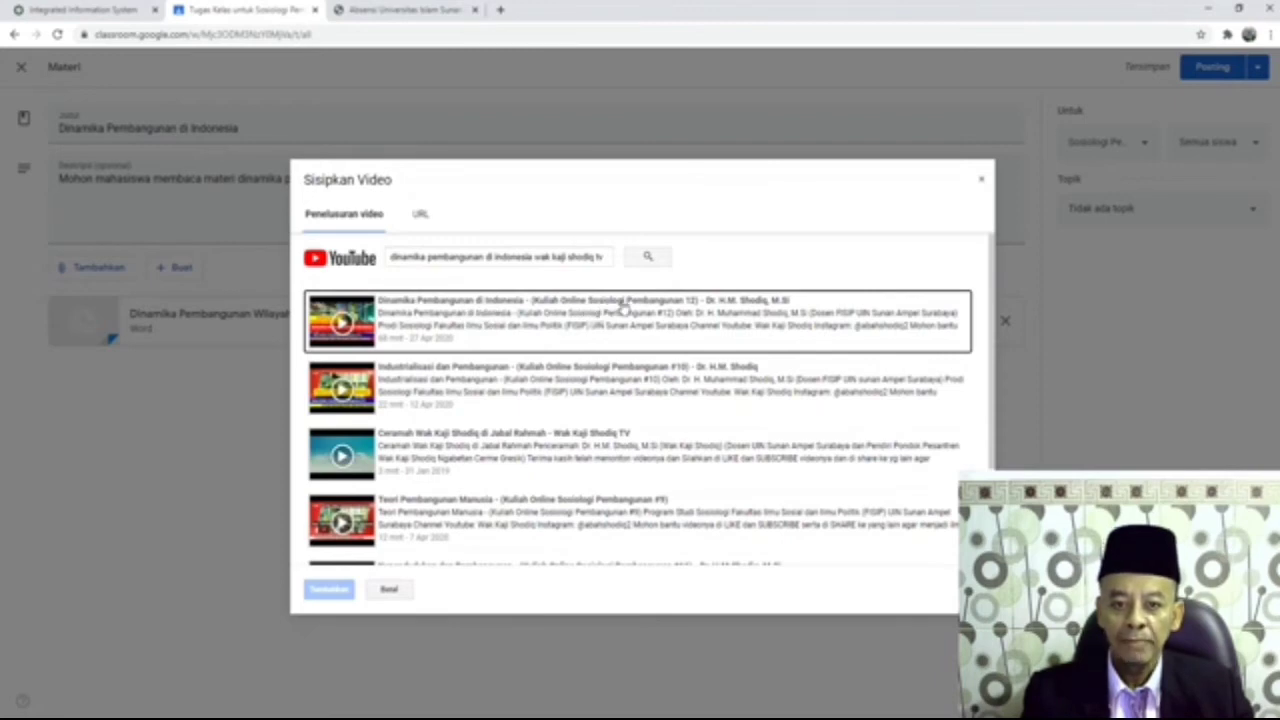
{"action": "left_click", "coordinate": [683, 317]}
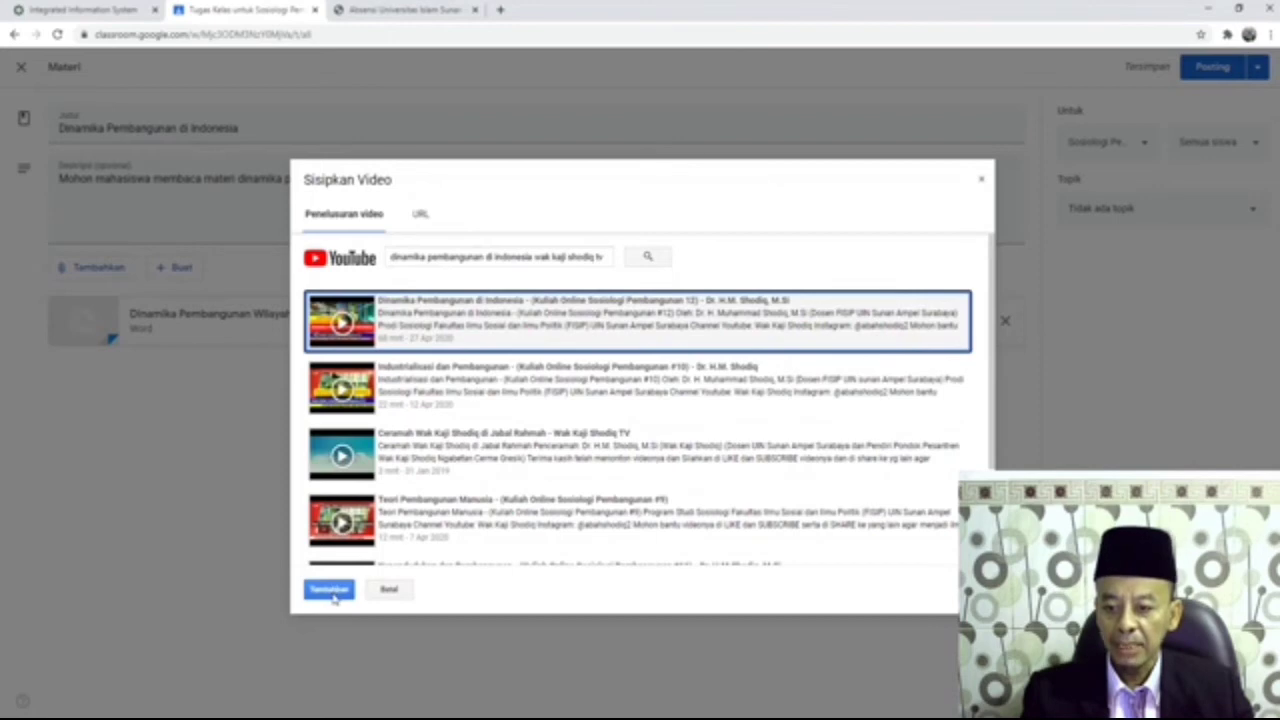
{"action": "left_click", "coordinate": [329, 590]}
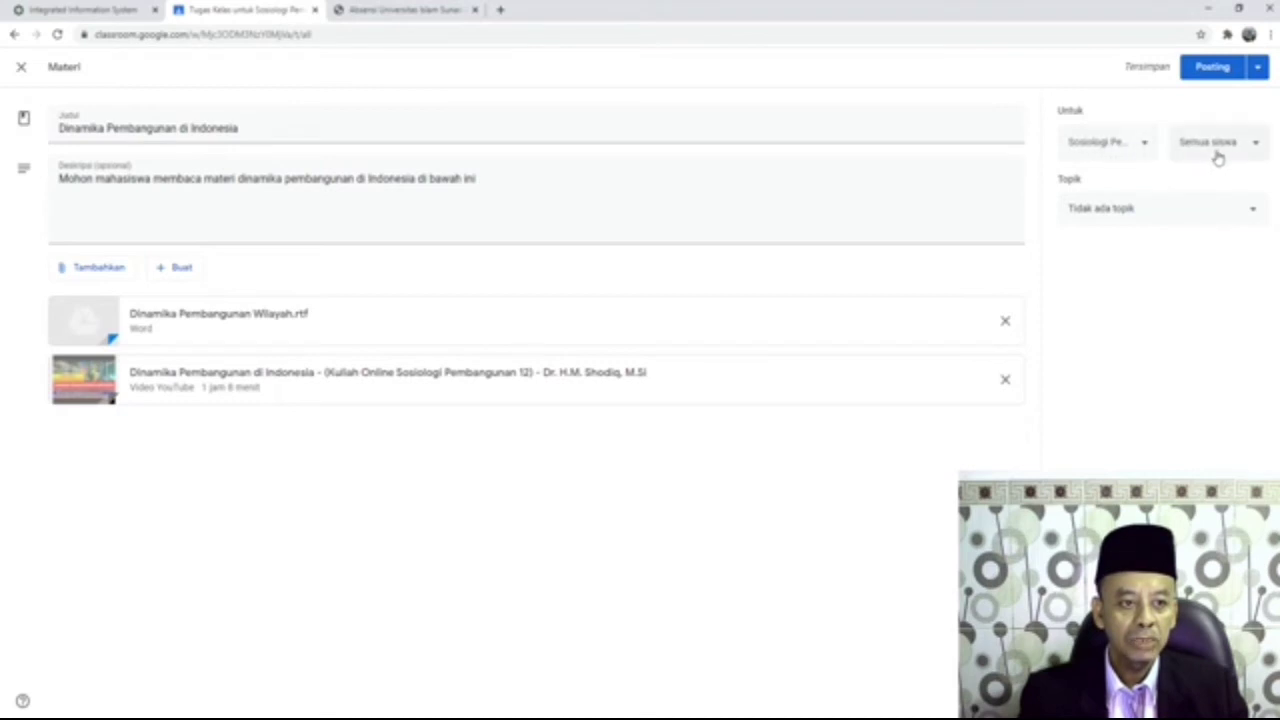
Step: Include the second Sosiologi Pembangunan class as a recipient and assign the material to the topic "2. DINAMIKA PEMBANGUNAN DI INDONESIA"
{"action": "left_click", "coordinate": [1112, 143]}
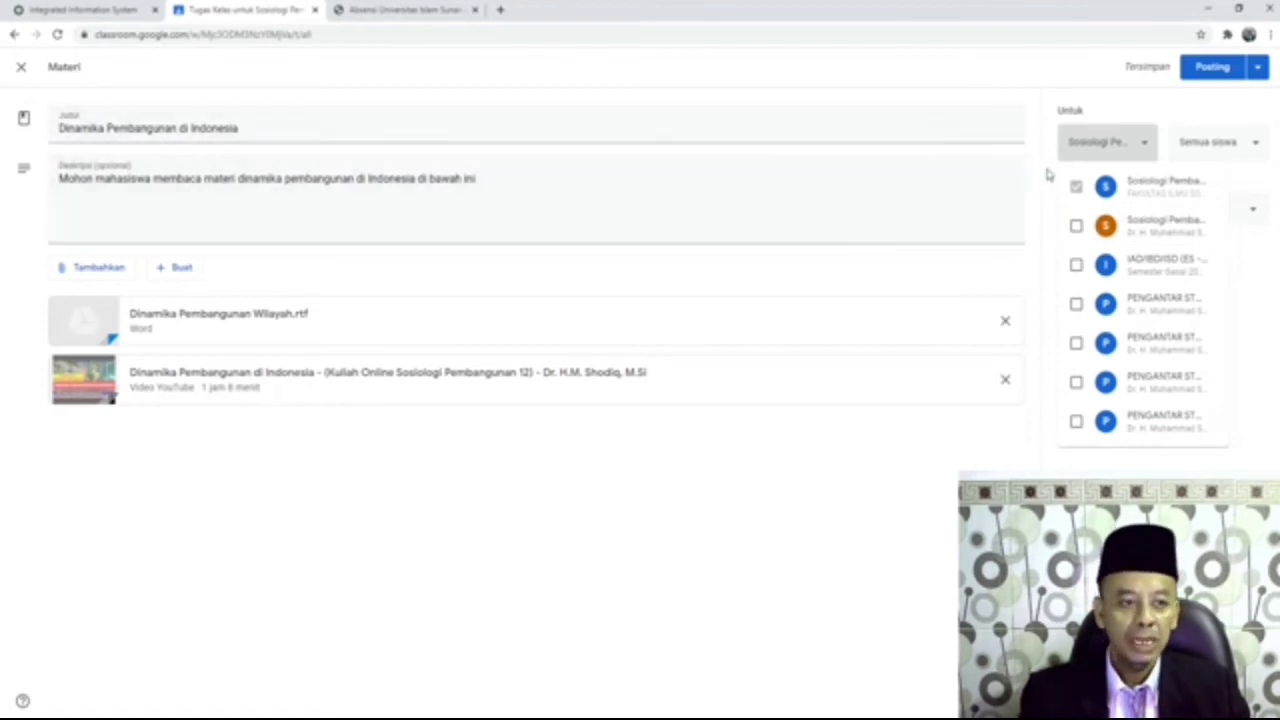
{"action": "left_click", "coordinate": [1076, 226]}
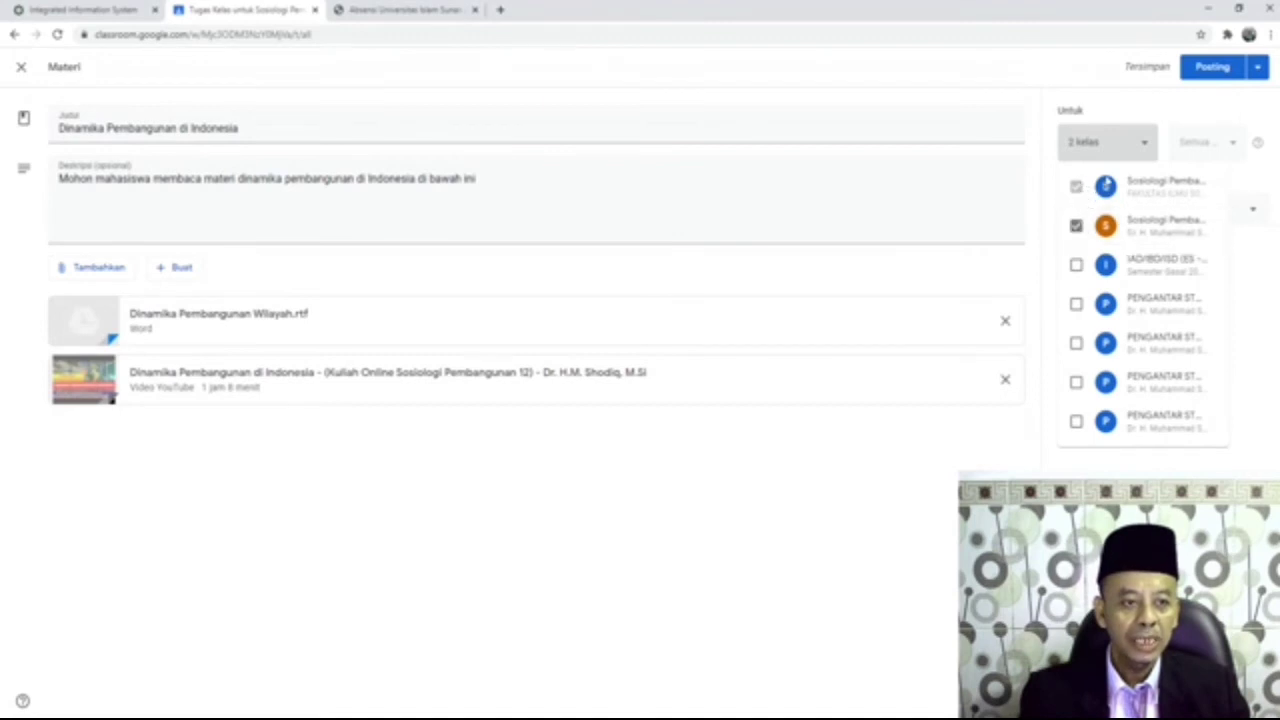
{"action": "left_click", "coordinate": [1100, 145]}
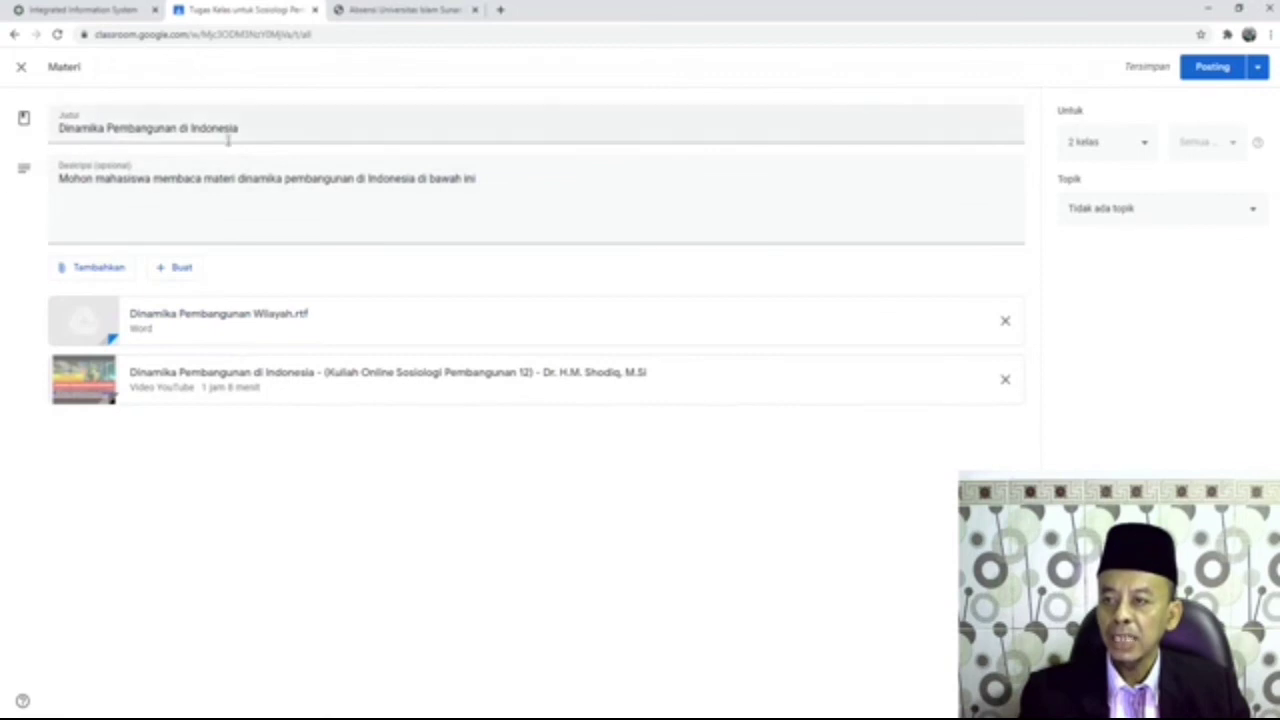
{"action": "left_click", "coordinate": [1124, 221]}
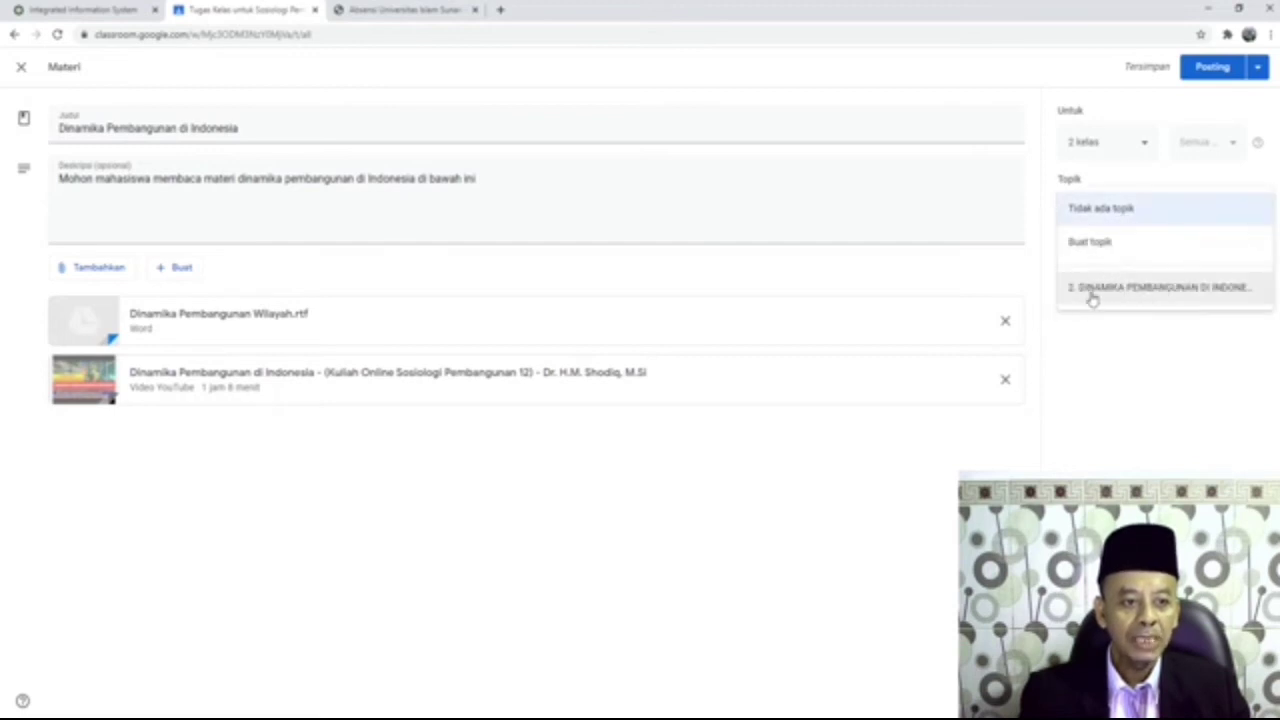
{"action": "left_click", "coordinate": [1166, 300]}
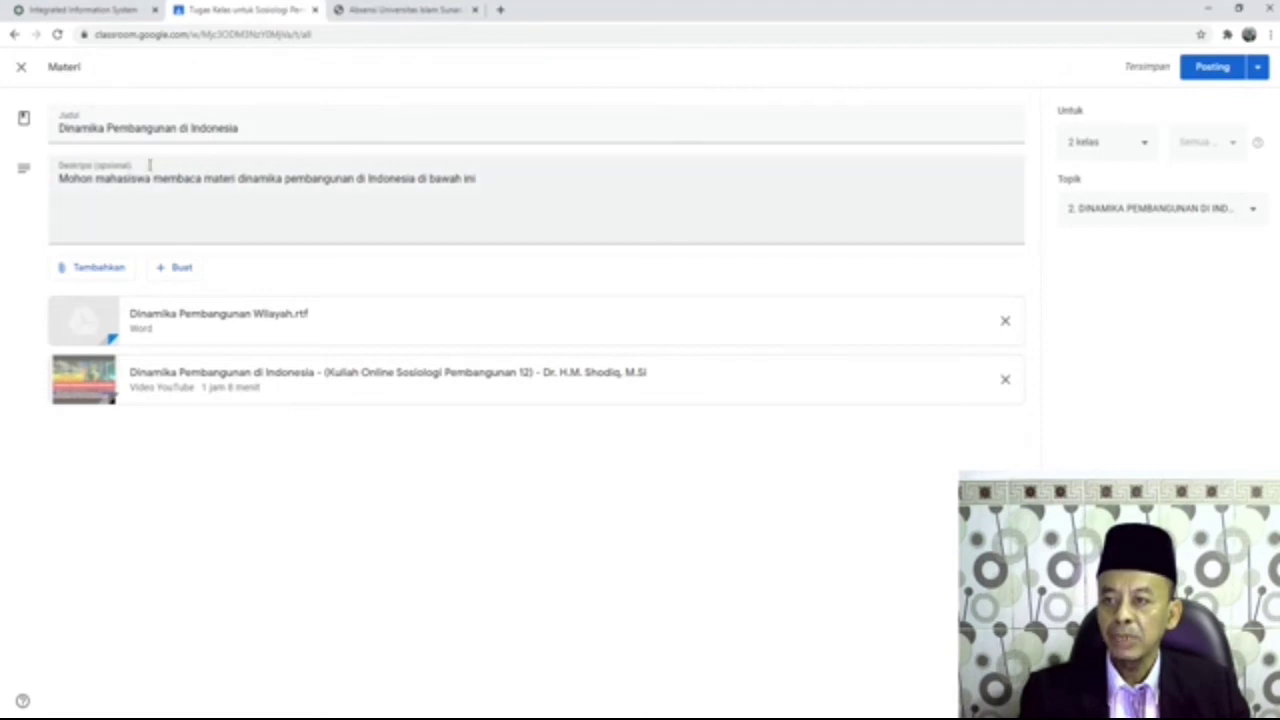
Step: Post the material and expand its entry under the topic to view the description and attachments
{"action": "left_click", "coordinate": [100, 128]}
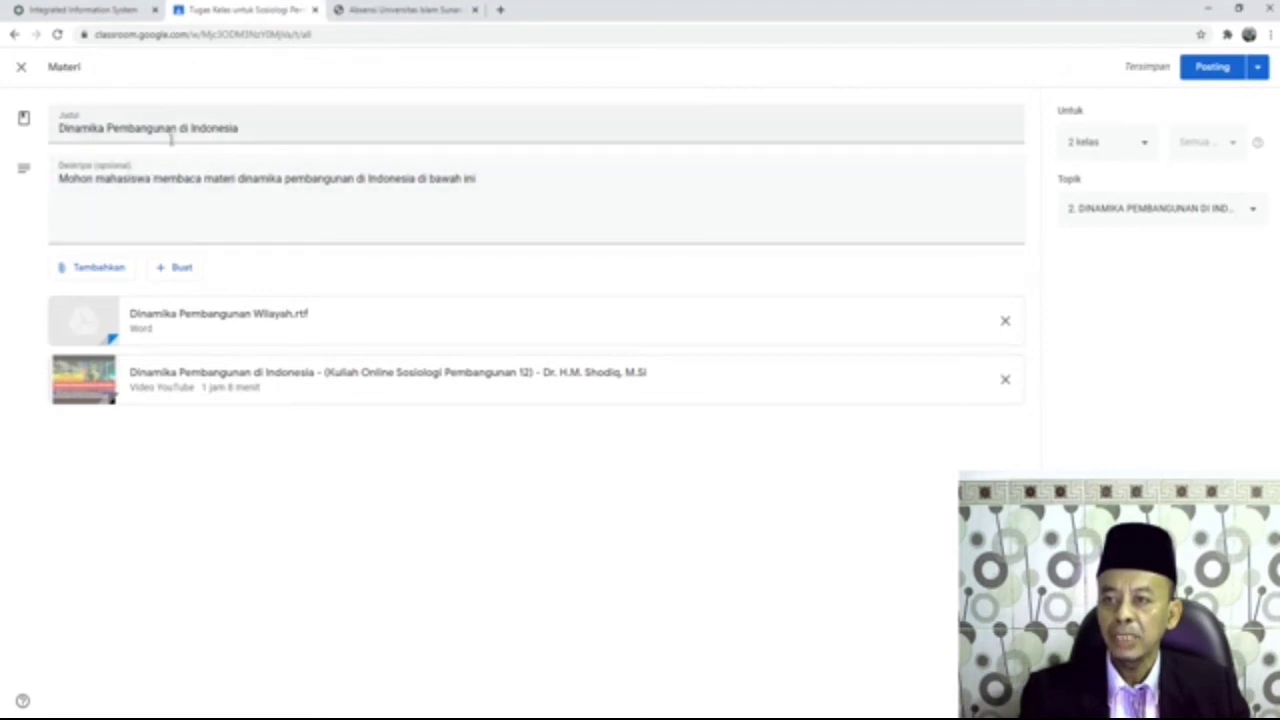
{"action": "left_click", "coordinate": [1213, 70]}
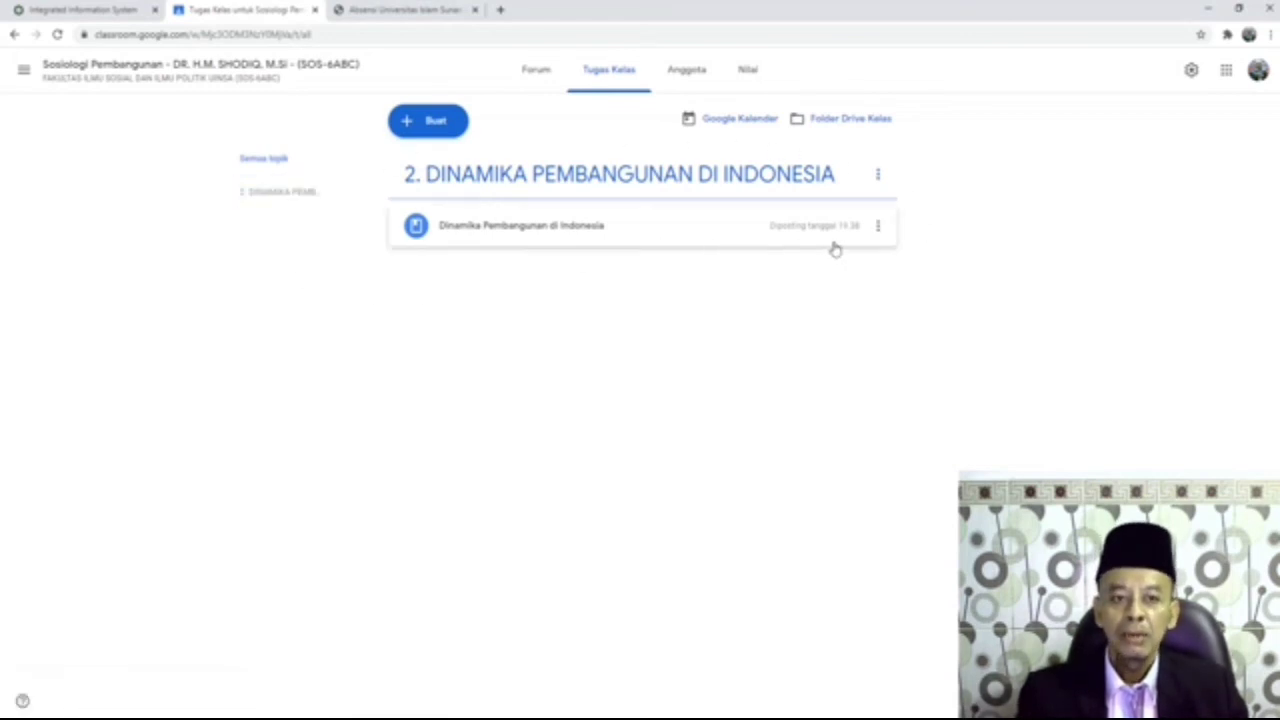
{"action": "left_click", "coordinate": [537, 228]}
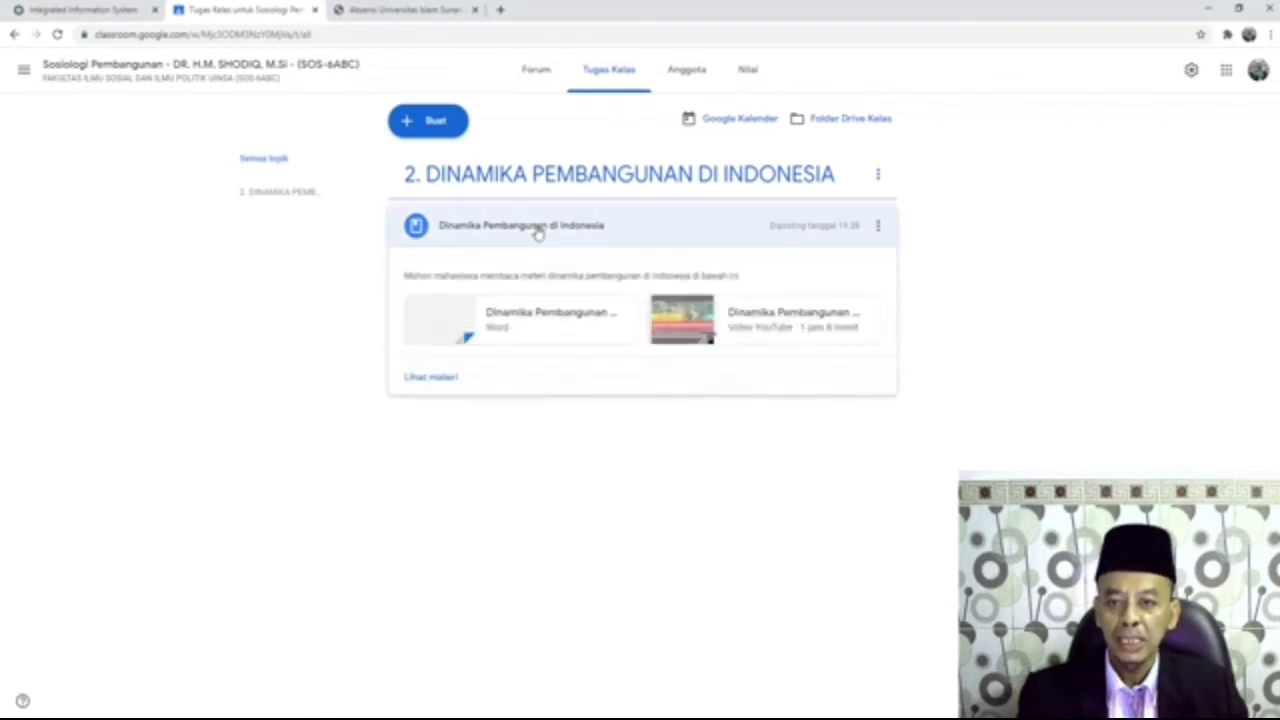